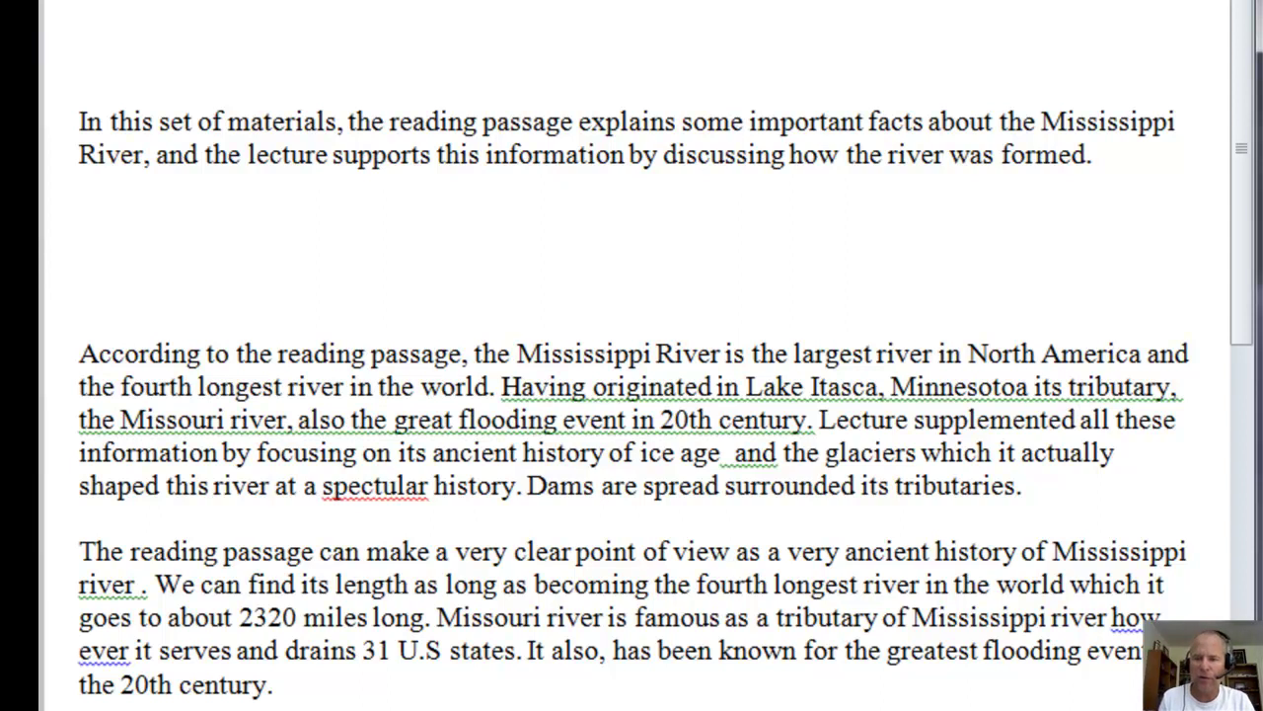
Insert ", the Mississippi River" after "Minnesotoa" in the "Having originated" sentence, correcting the river's spelling.
text(, the)
key(Right)
text(Mississ ip)
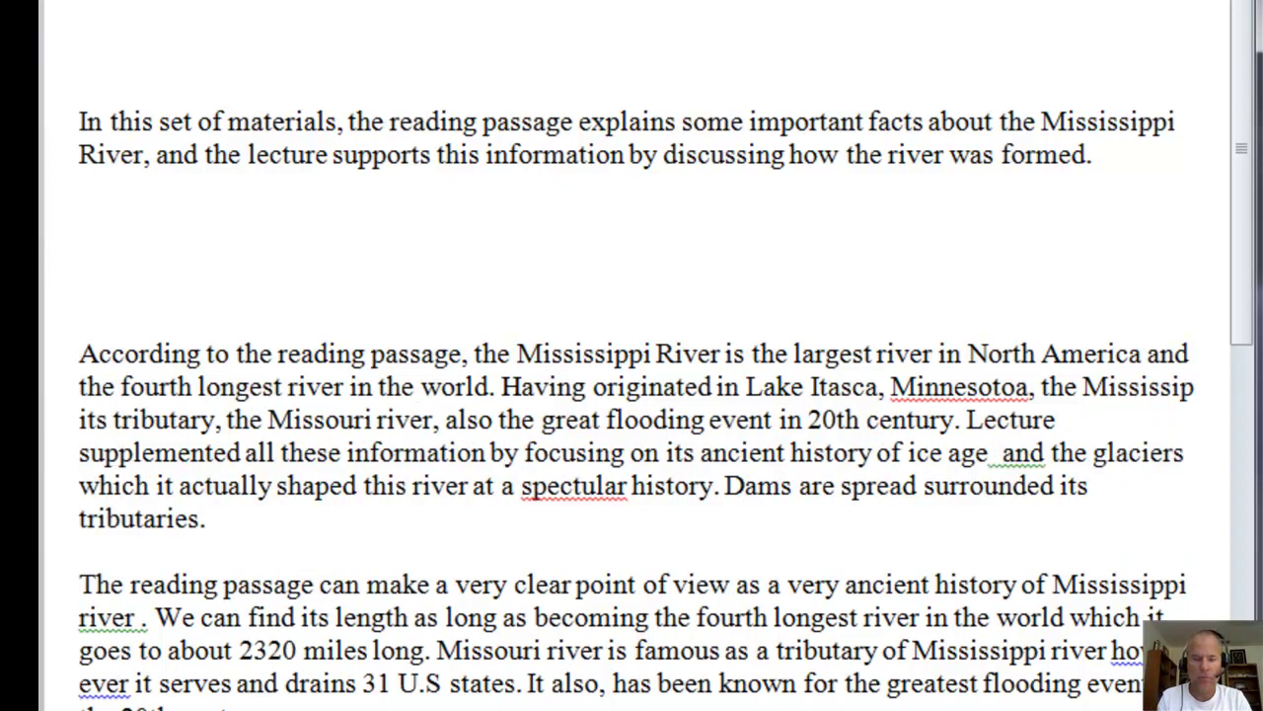
text(pit River)
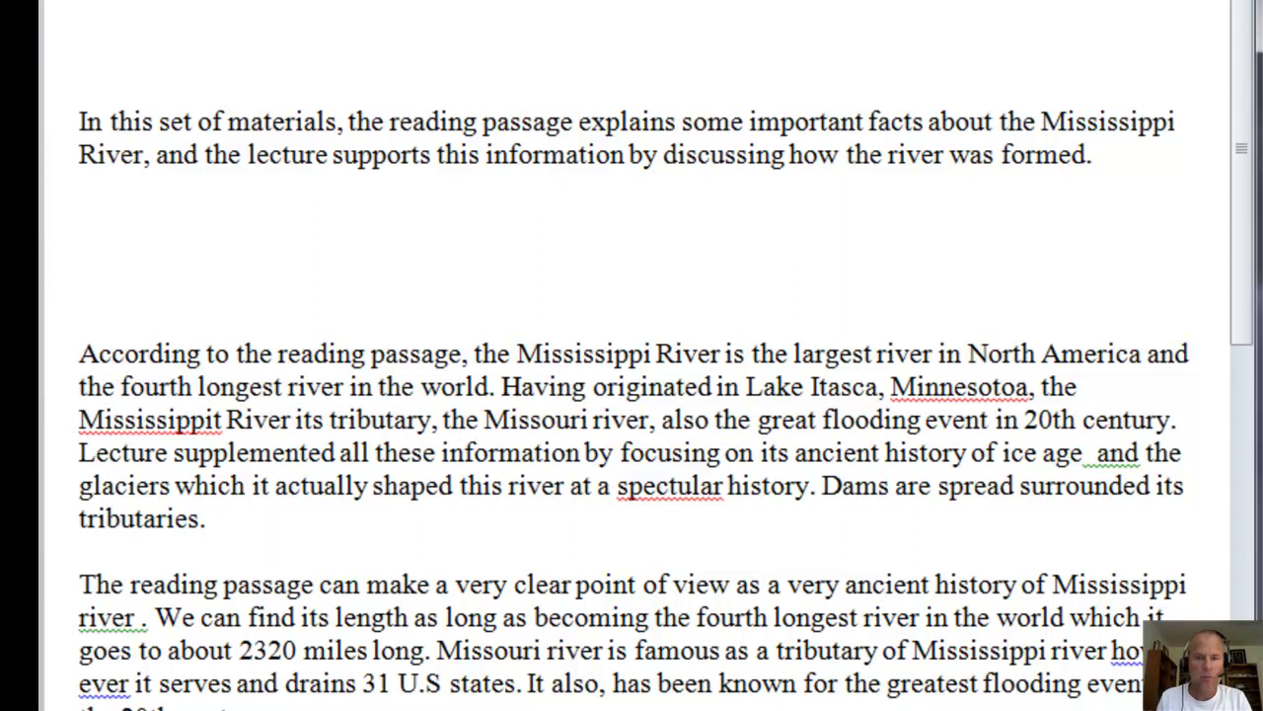
click(193, 420)
click(214, 419)
key(Delete)
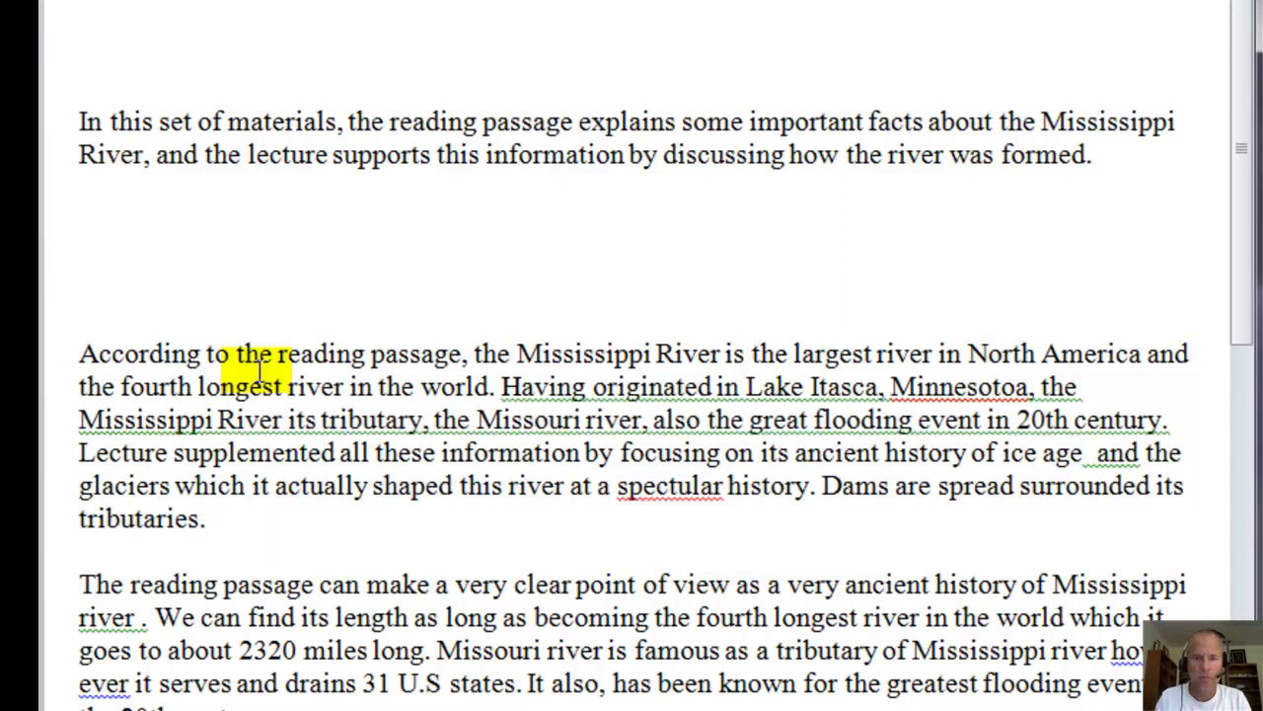
Continue the sentence after "the Mississippi River" with "moves from a north to a".
key(Right)
key(Right)
key(Right)
key(Right)
key(Right)
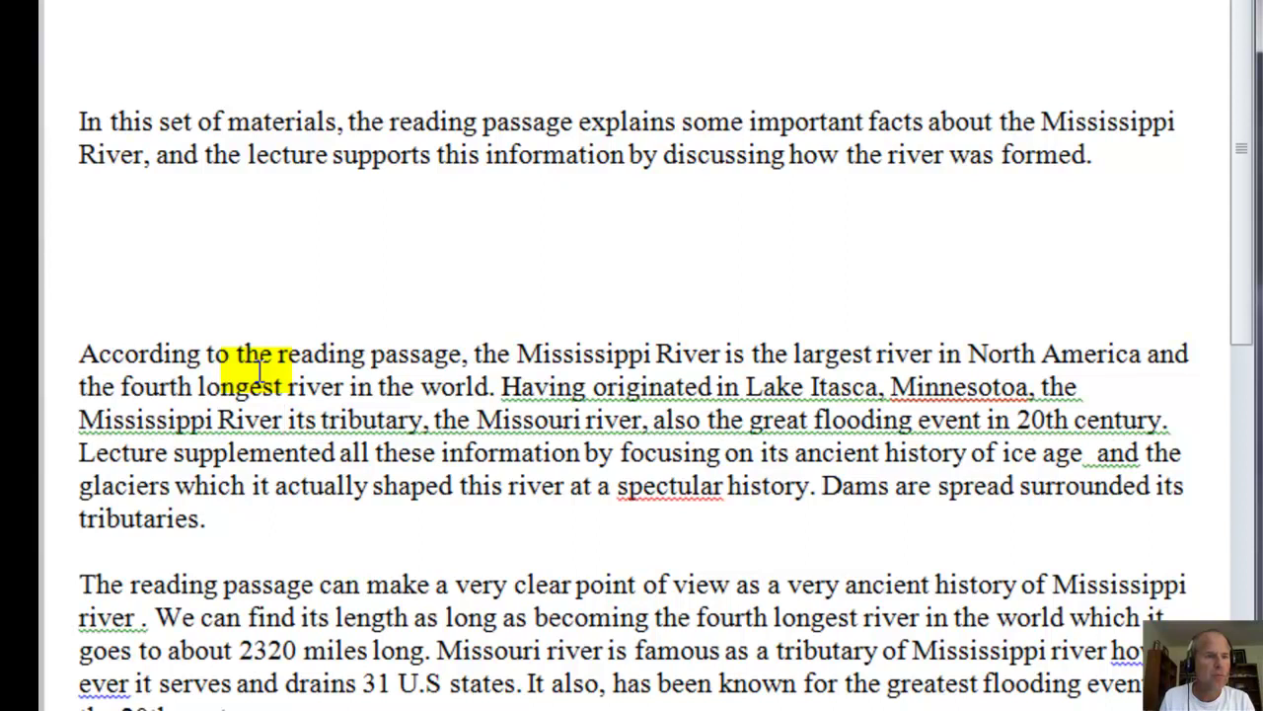
text(moves)
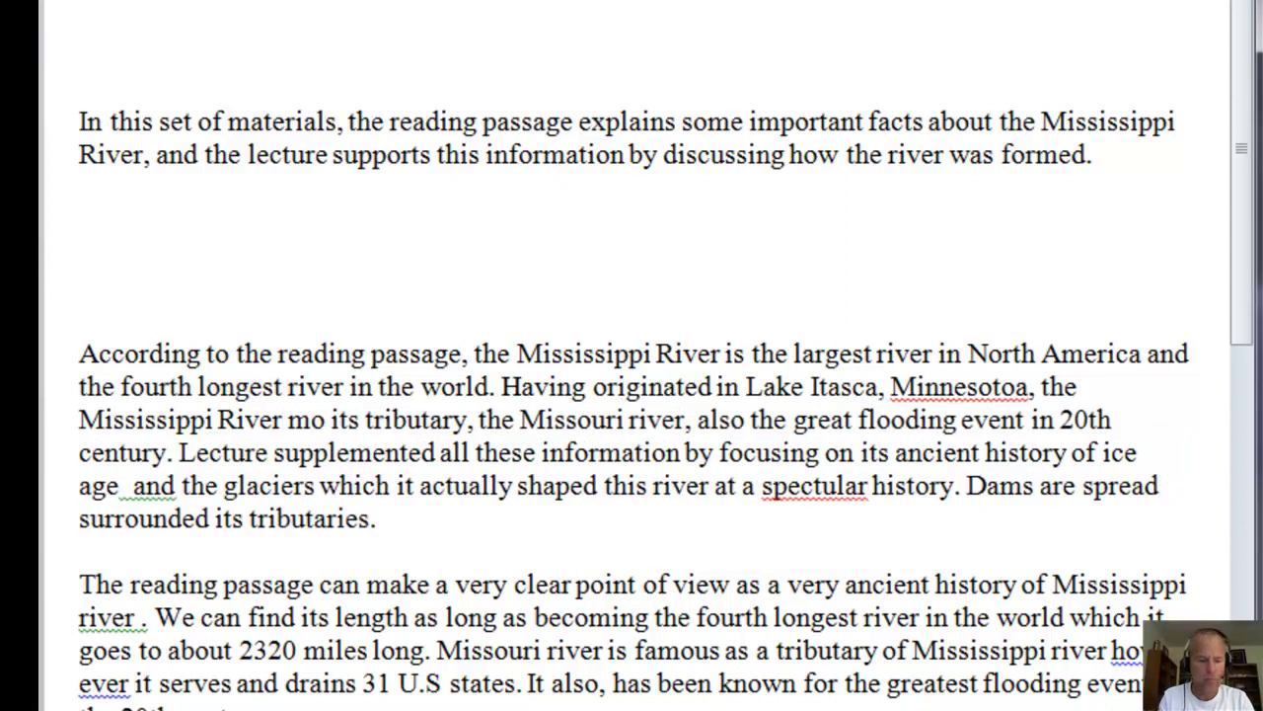
text( from a nor)
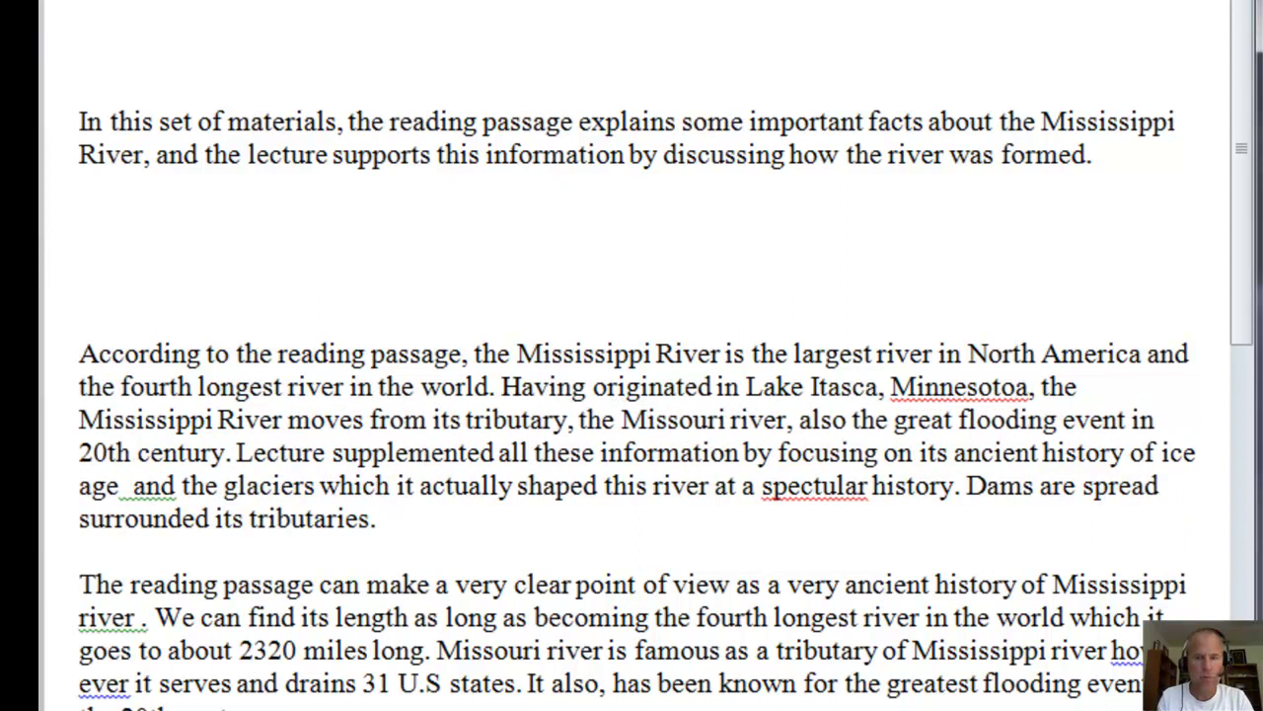
text(th to a)
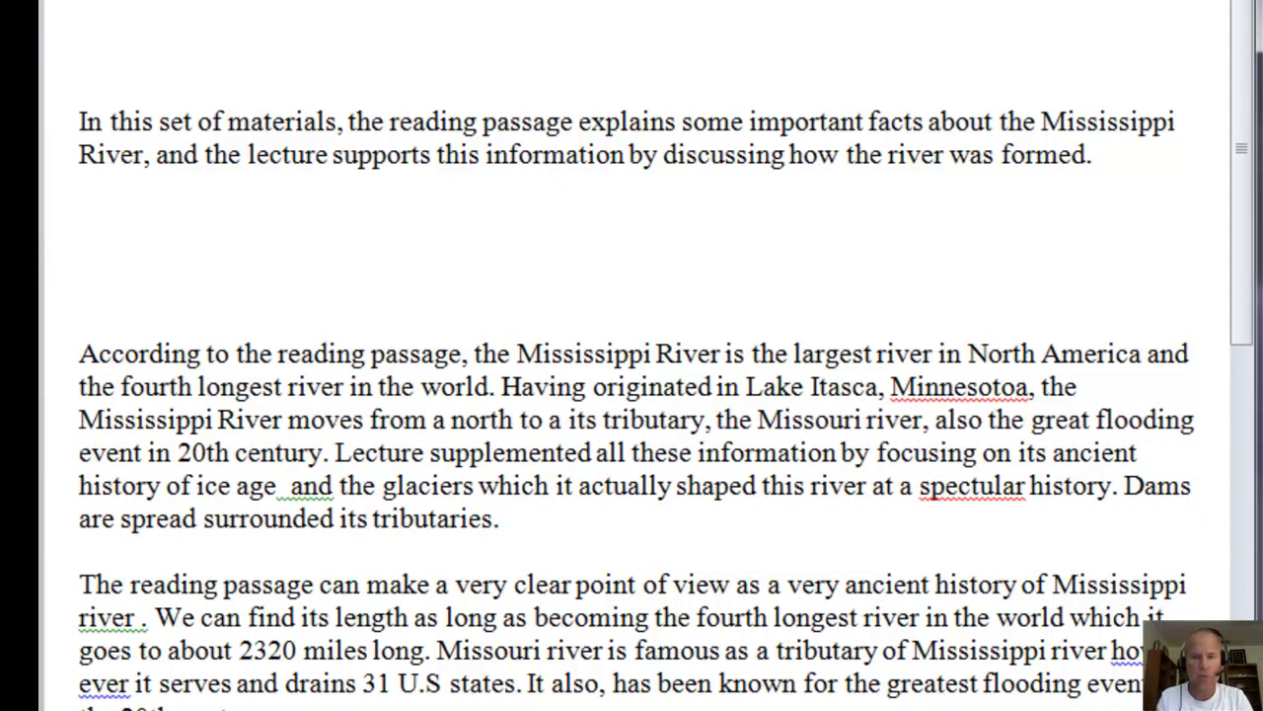
Replace "a north to a" after "moves from" with "in a southerly direction".
key(BackSpace)
key(BackSpace)
key(BackSpace)
key(BackSpace)
key(BackSpace)
key(BackSpace)
key(BackSpace)
key(BackSpace)
key(BackSpace)
key(BackSpace)
key(BackSpace)
key(BackSpace)
key(BackSpace)
key(BackSpace)
text(in a )
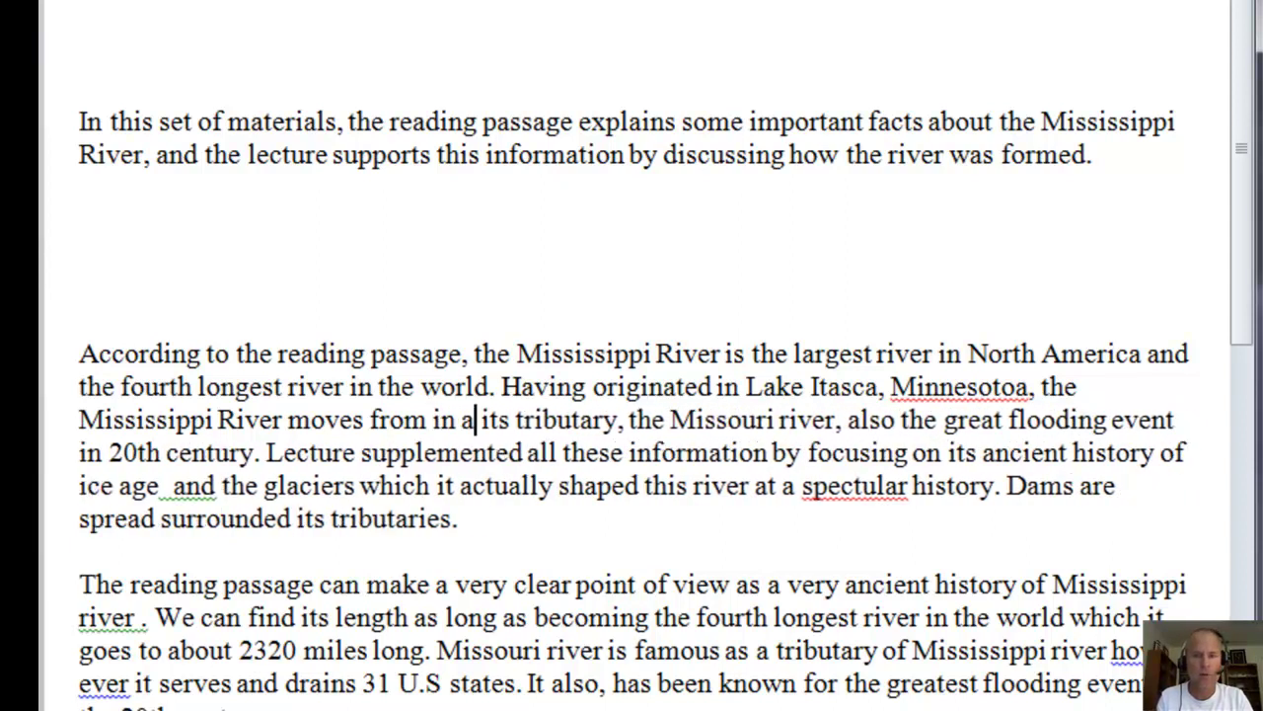
text( southerl)
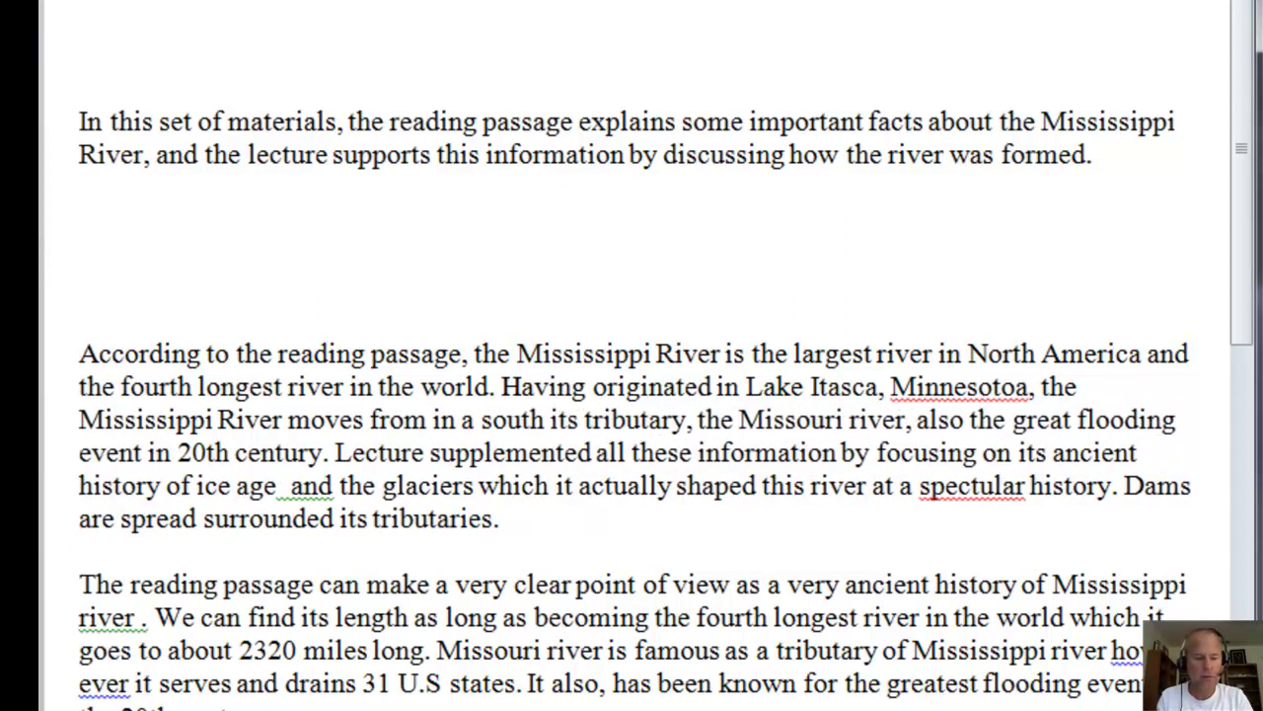
text(y direction)
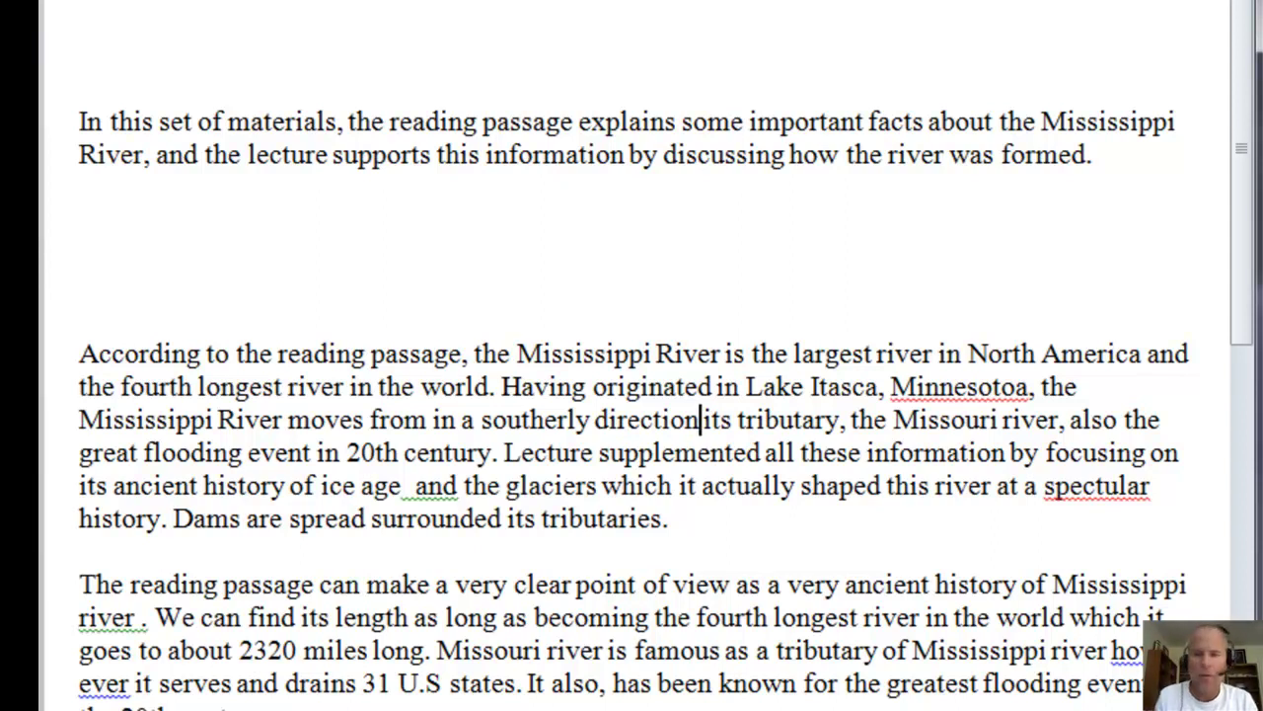
Insert "and with" before "its tributary" and remove the extra space.
text(and with)
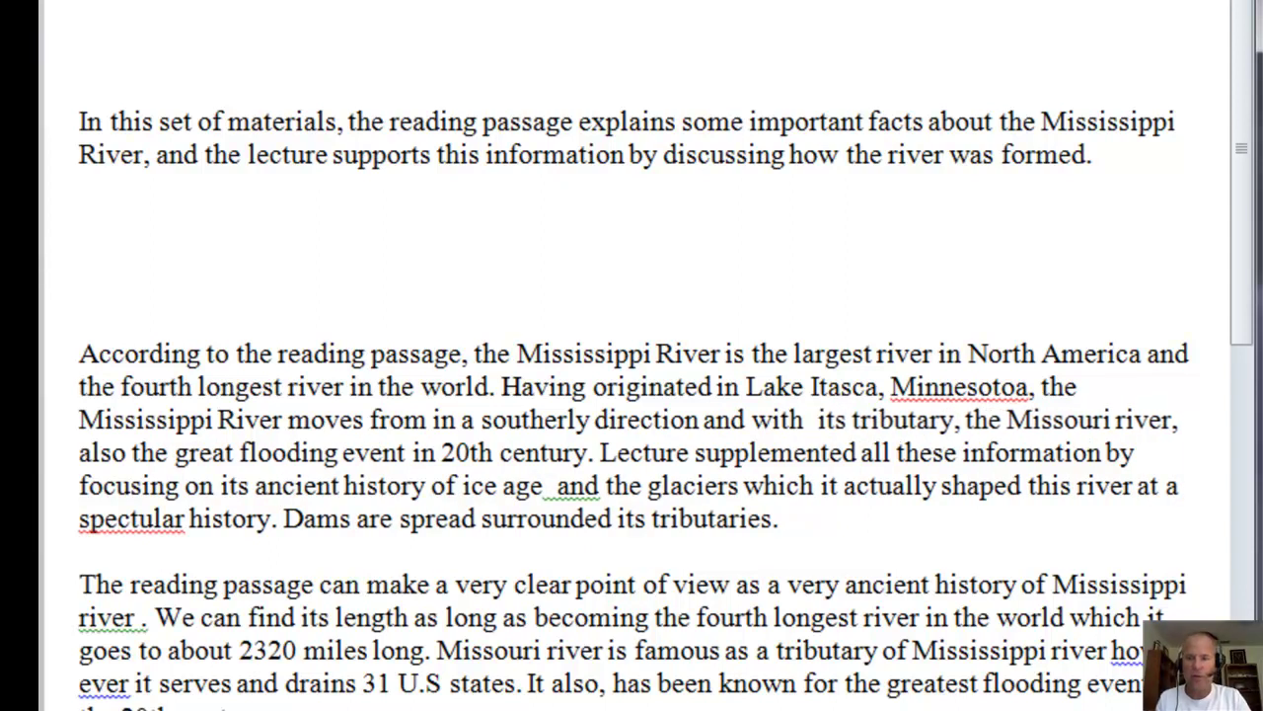
key(Left)
key(Delete)
Move the phrase "serves and drains 31 U.S states" from the second reading-passage paragraph to just after "the Missouri river," in the first.
key(Right)
key(Right)
key(Right)
key(Right)
key(Right)
key(Right)
key(Right)
key(Right)
key(Right)
key(Right)
key(Right)
key(Right)
key(Right)
key(Right)
key(Right)
key(Right)
key(Right)
key(Right)
key(Right)
key(Right)
key(Right)
key(Right)
key(Right)
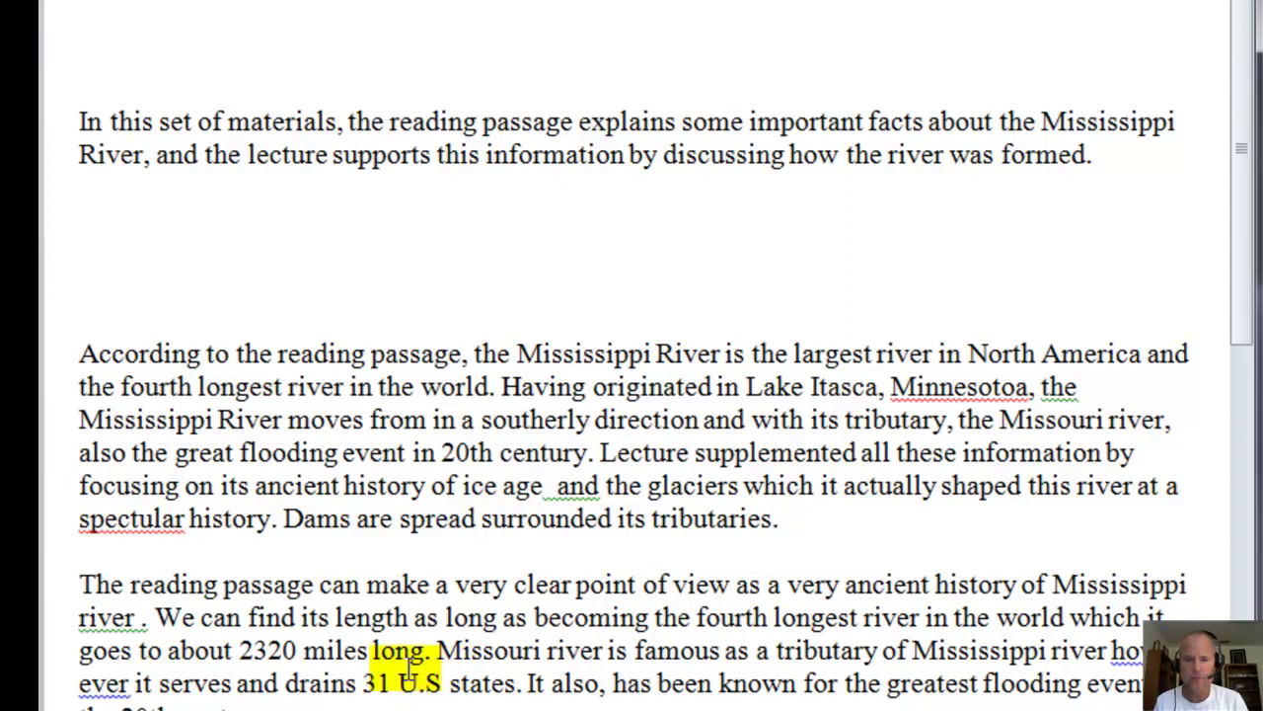
click(158, 683)
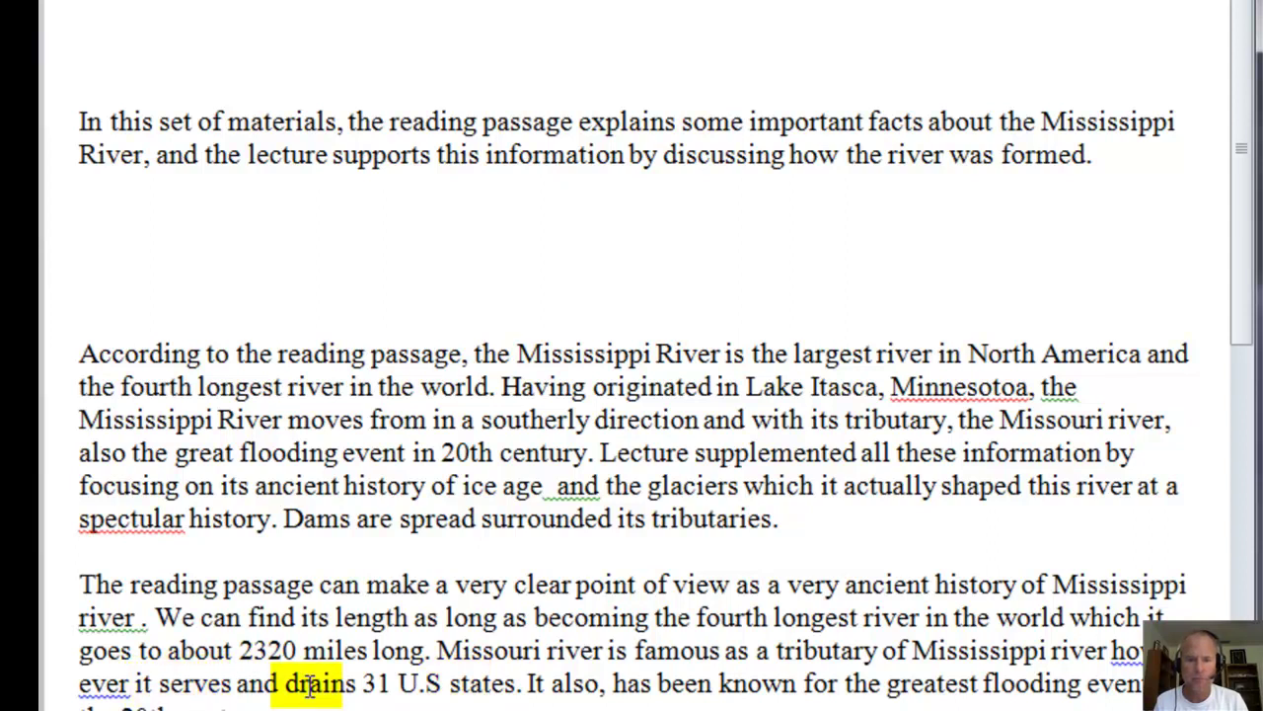
shift+click(515, 686)
key(ctrl+c)
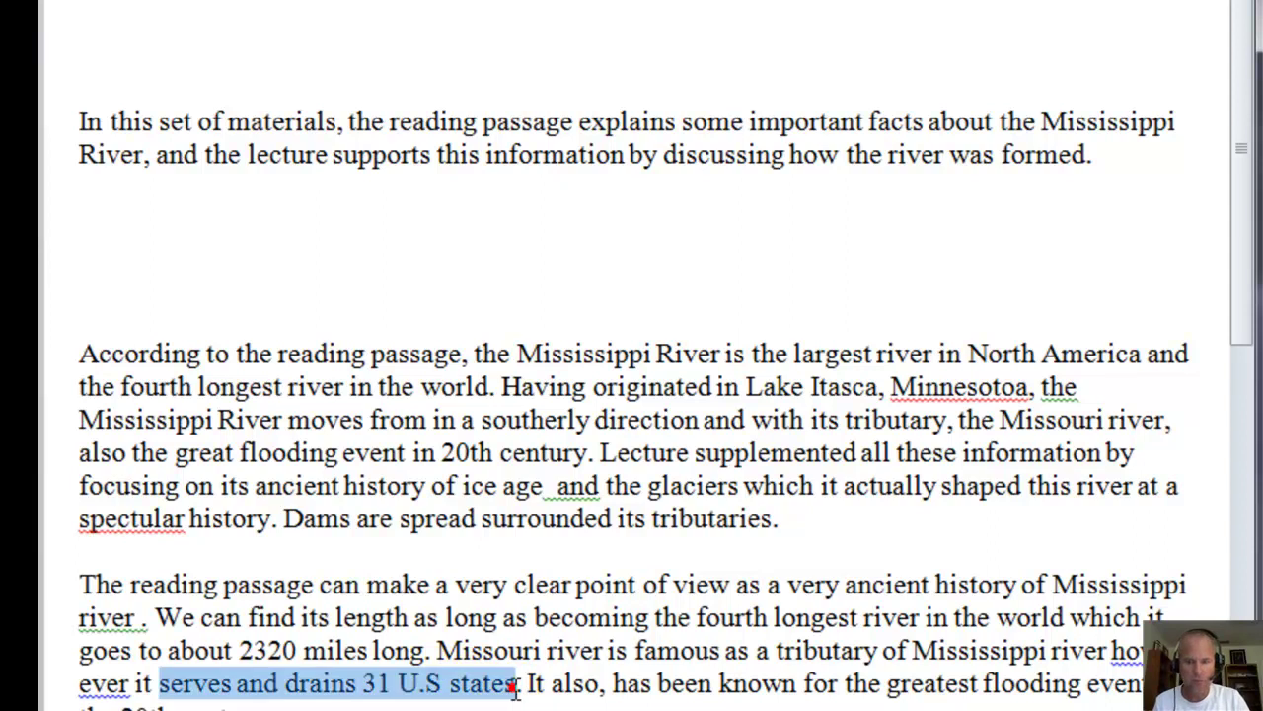
key(Delete)
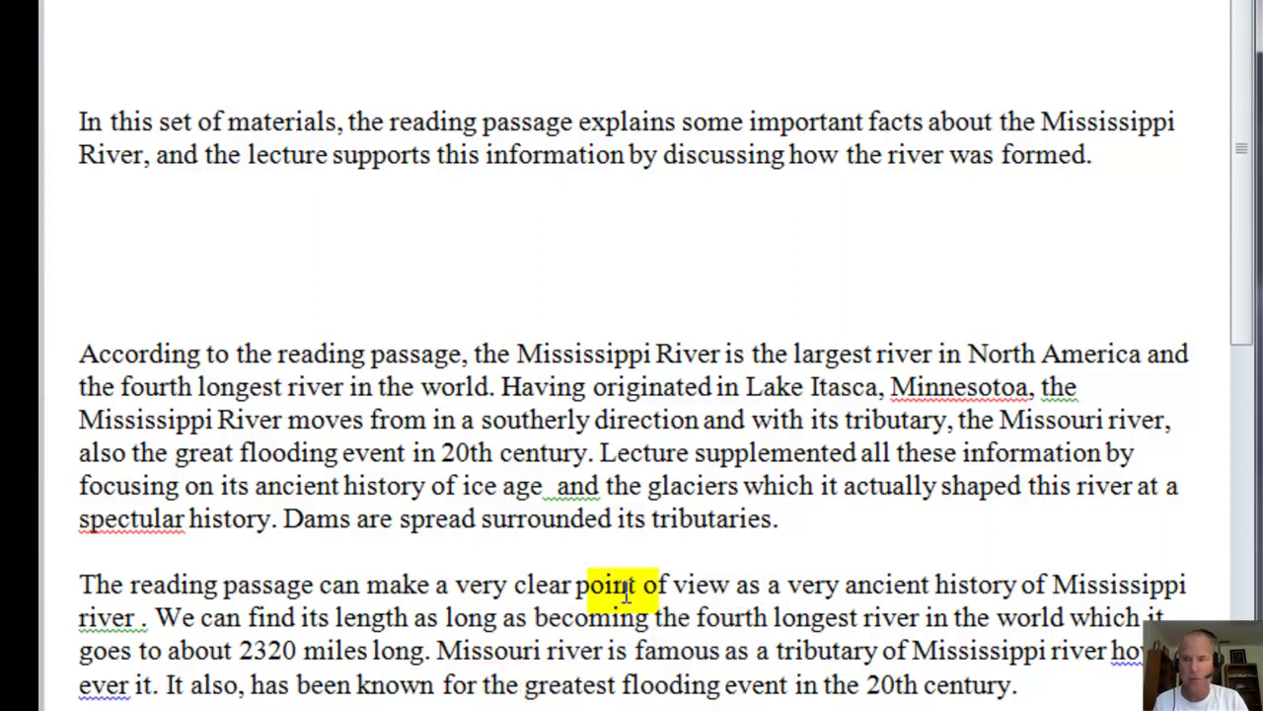
click(1182, 422)
key(ctrl+v)
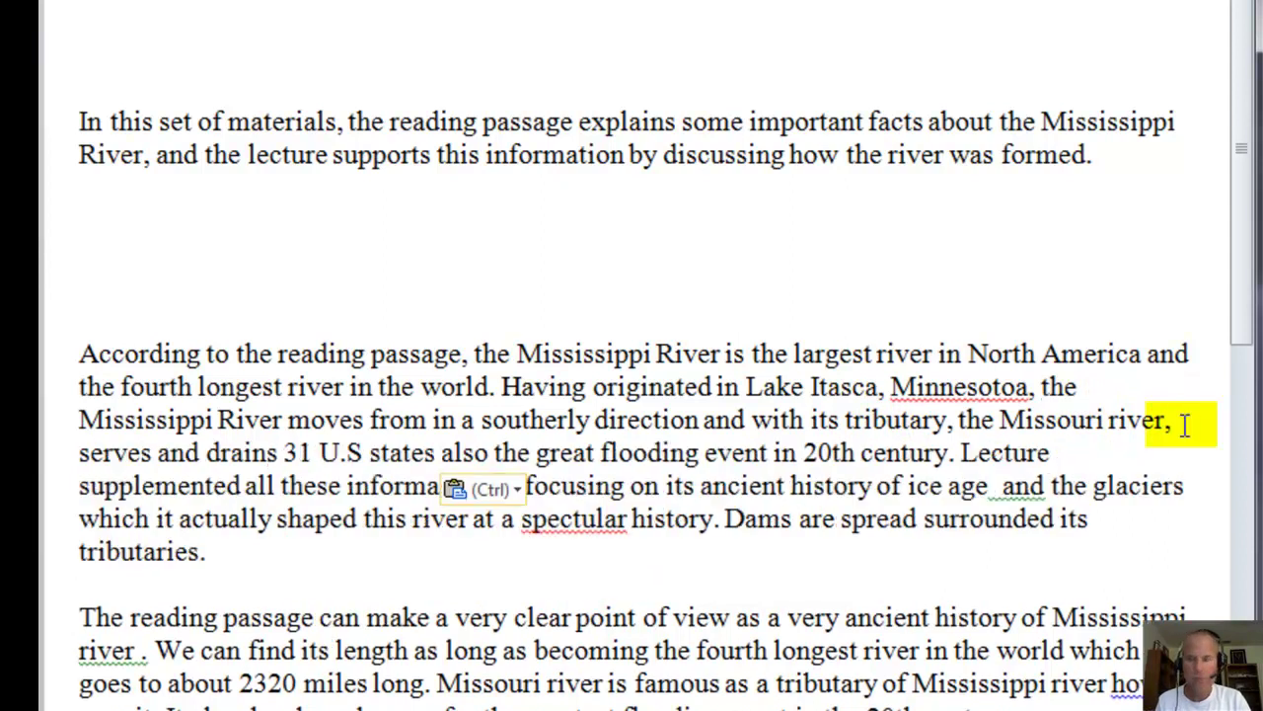
End the sentence with a period after "31 U.S states", before "also the great flooding event".
key(Down)
key(Right)
key(Right)
key(Right)
key(Right)
key(Right)
key(Right)
key(Right)
key(Right)
key(Right)
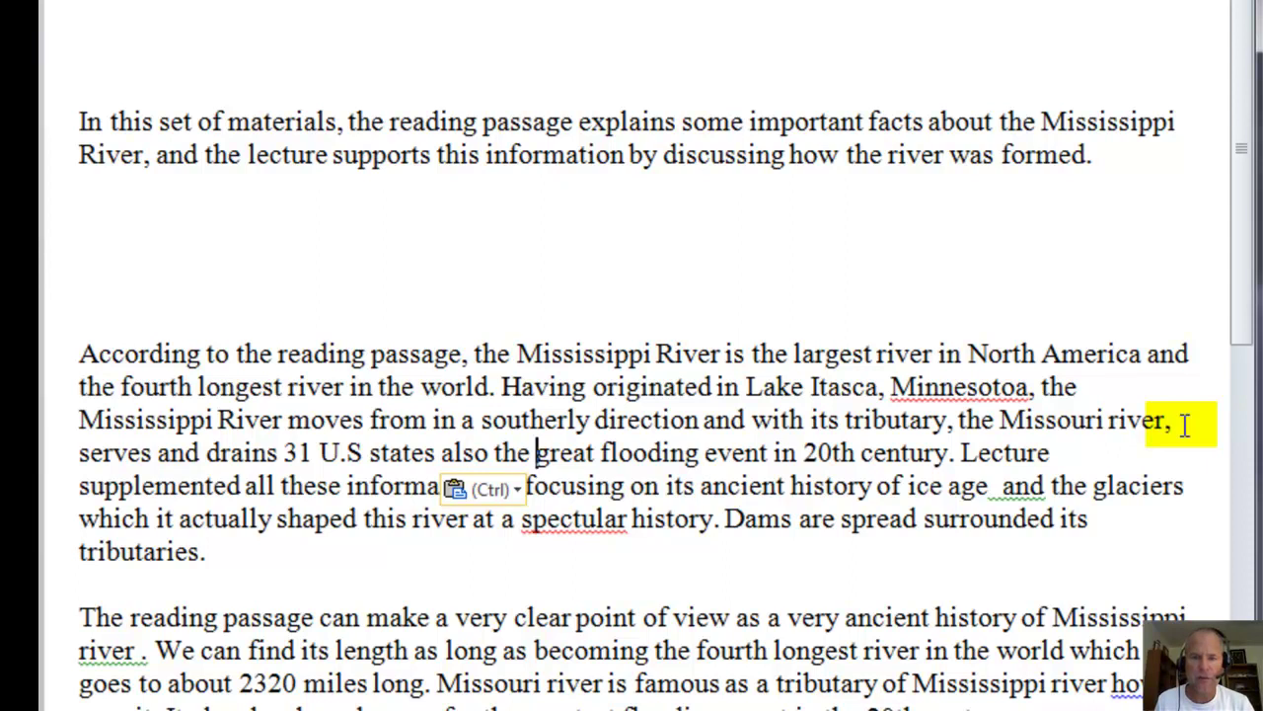
key(Left)
key(Left)
key(Left)
key(Left)
key(Left)
key(Left)
key(Left)
key(Left)
key(Left)
key(Left)
key(Left)
key(Left)
key(Left)
key(Left)
key(Left)
key(Right)
key(Right)
key(Right)
key(Right)
key(Right)
text(.)
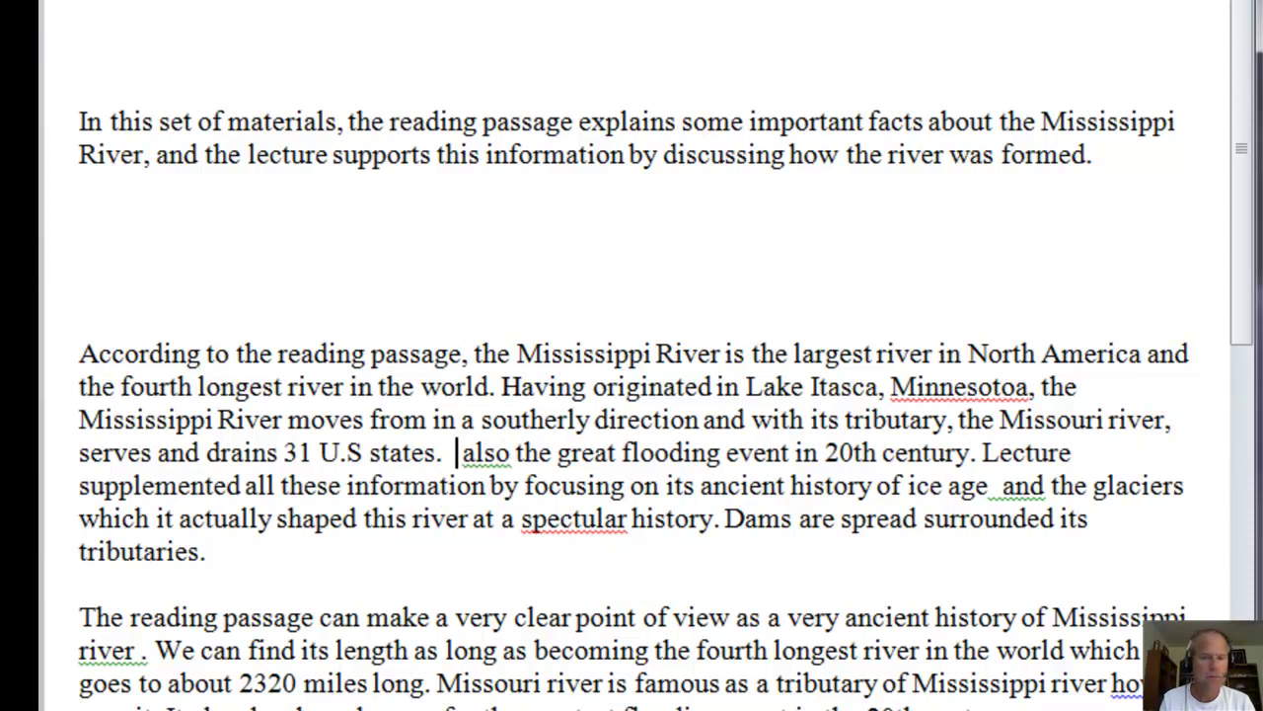
Replace the period after "31 U.S states" with ", even serving as boundaries for ten states.".
key(BackSpace)
key(BackSpace)
key(BackSpace)
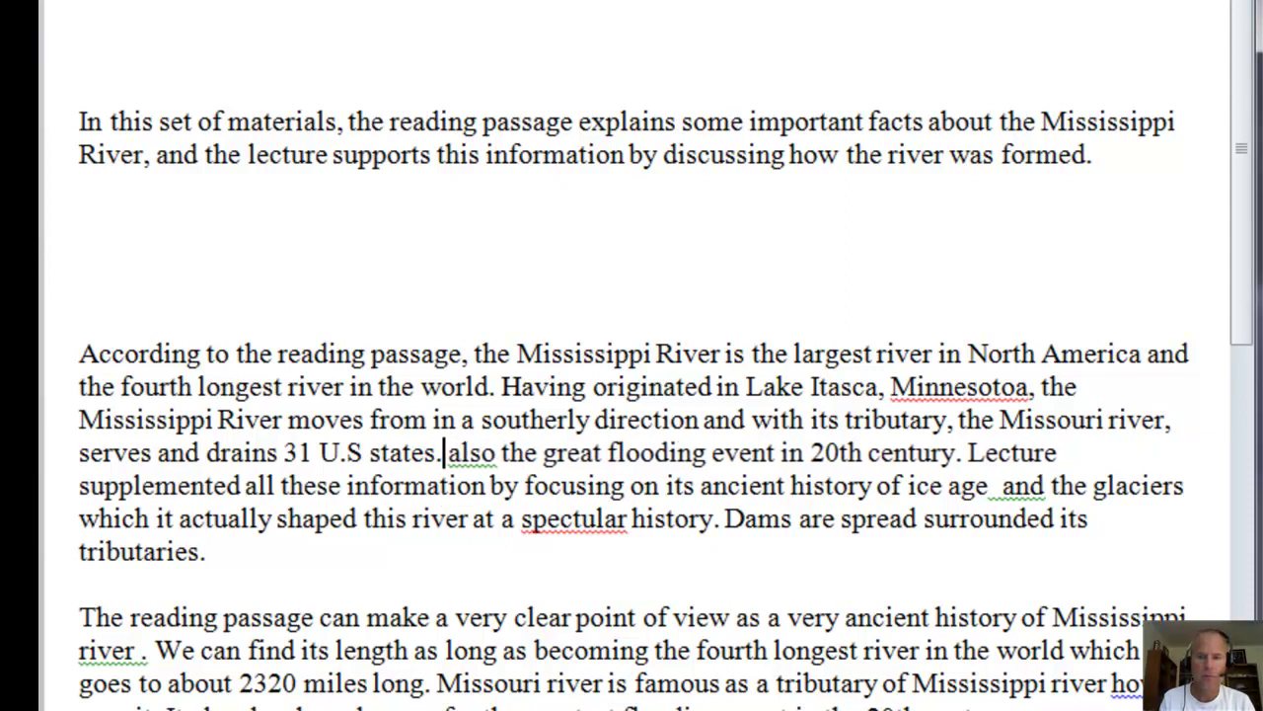
text(, even serv)
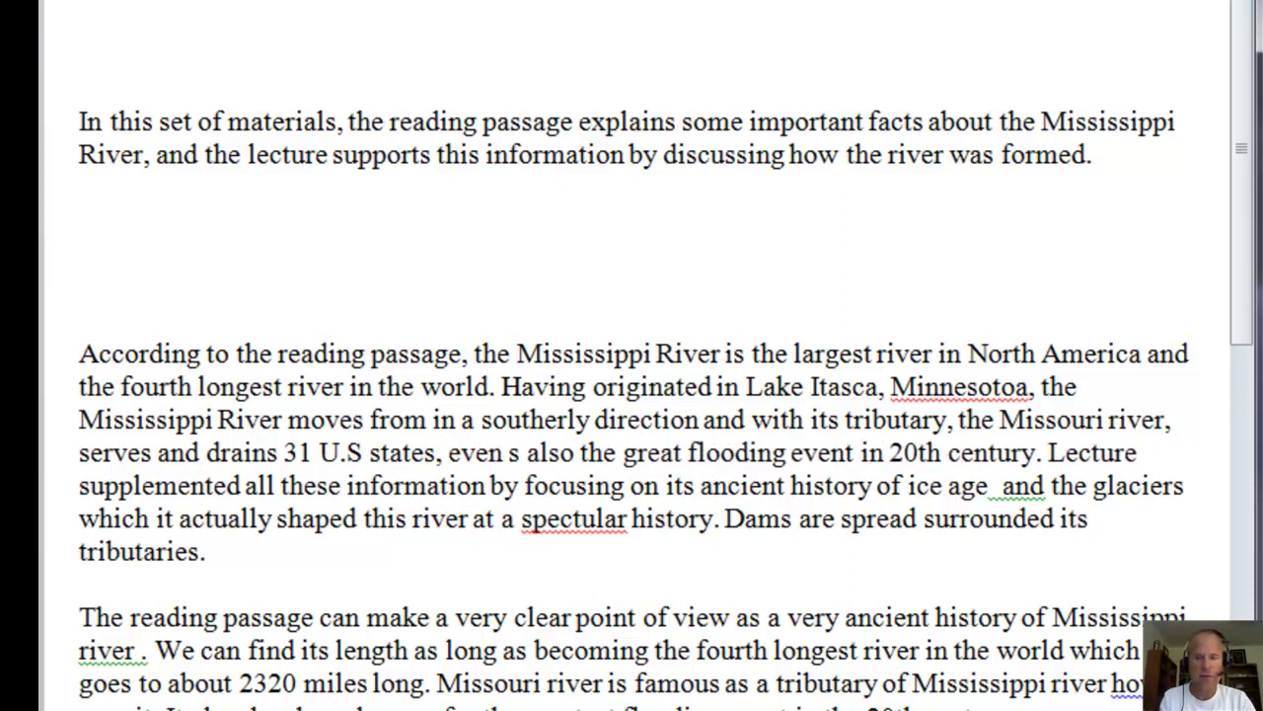
text(ing as bound)
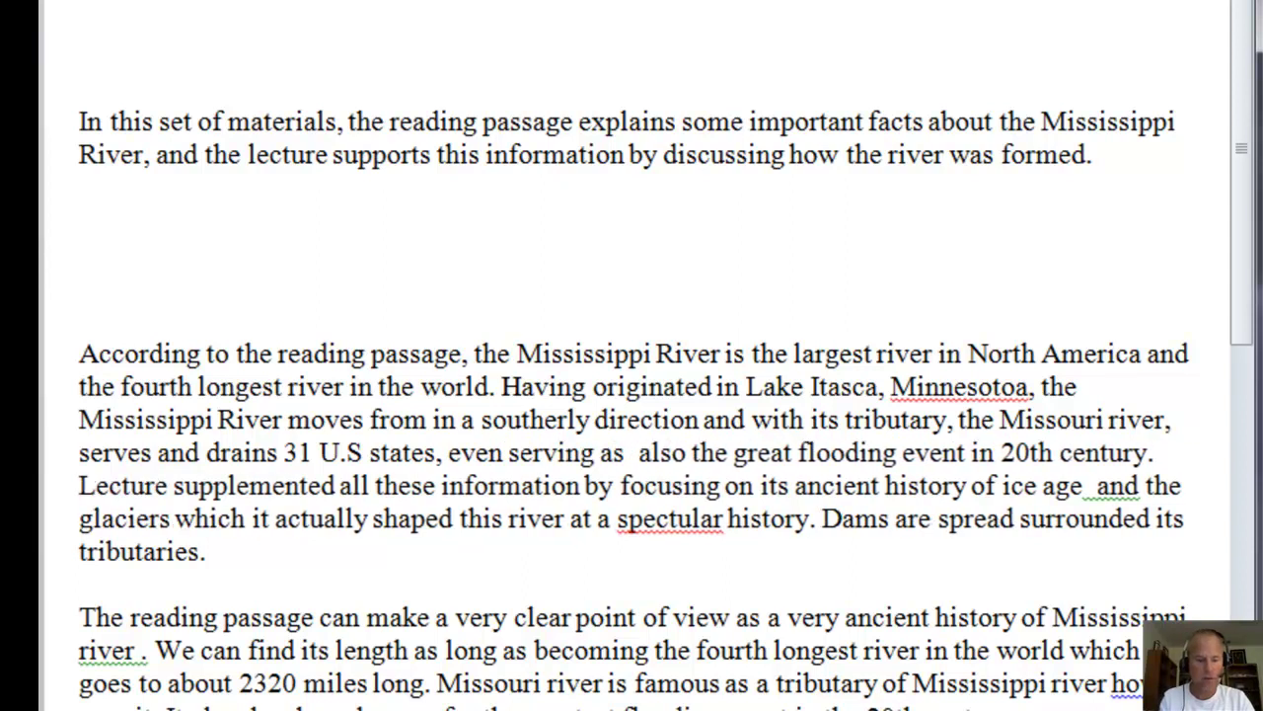
text(aries for)
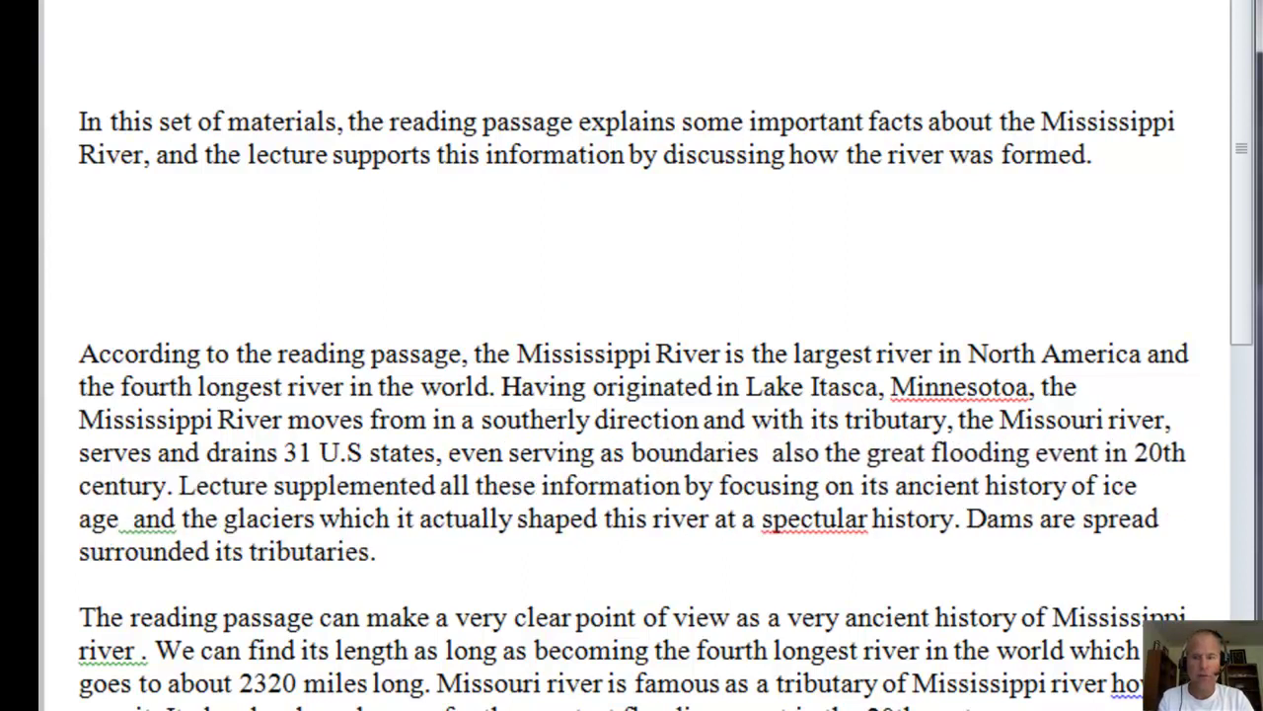
text( t)
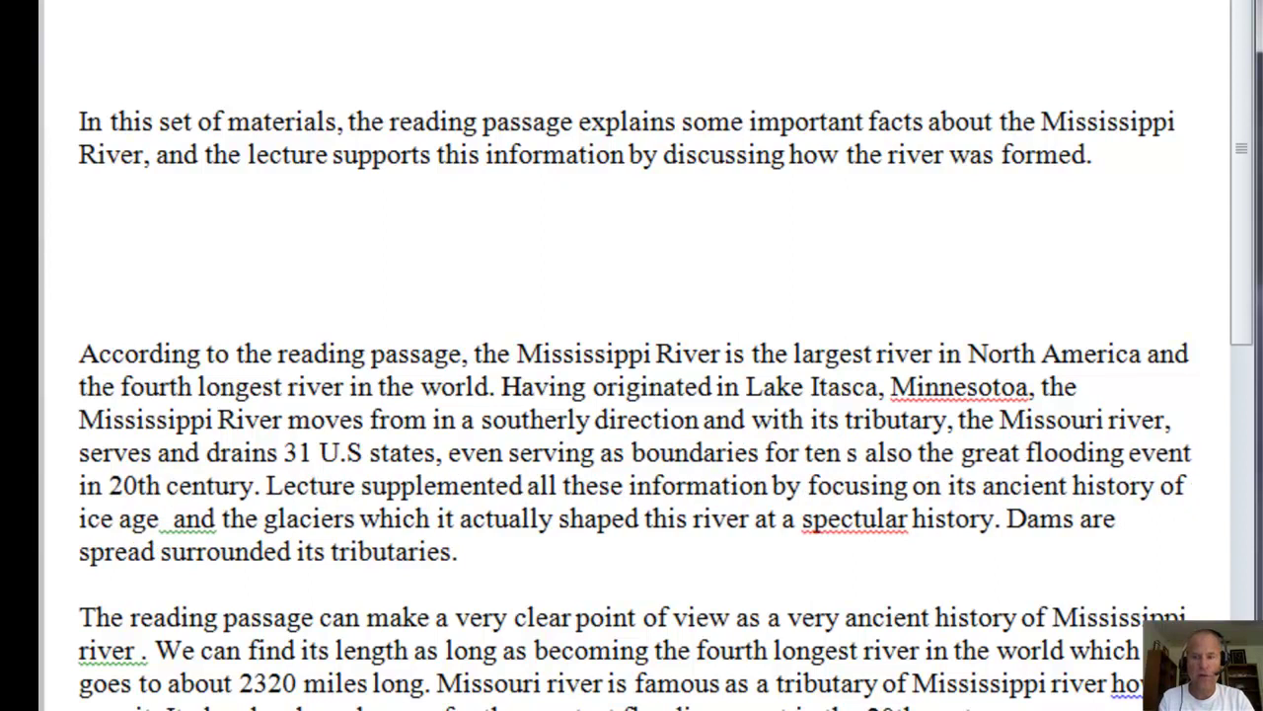
text(en states.)
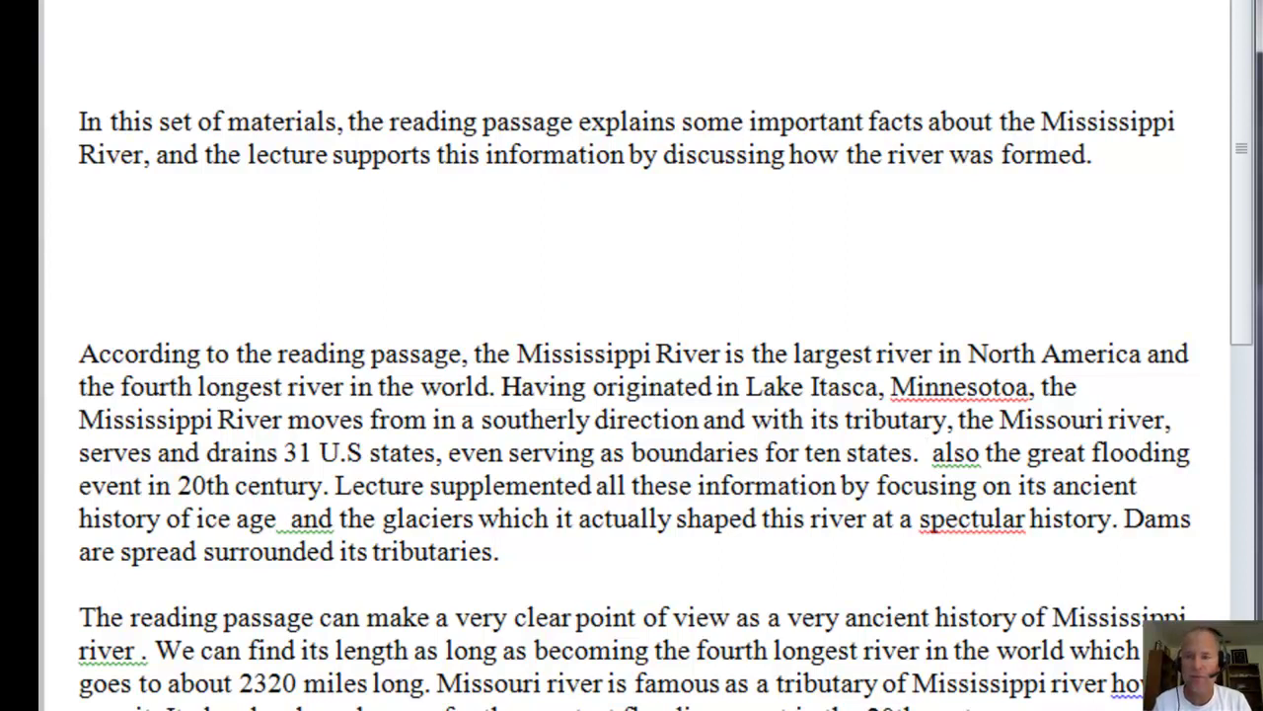
Begin the flooding sentence with "This river is also known for" and delete "the" before "great flooding".
text(This river is also)
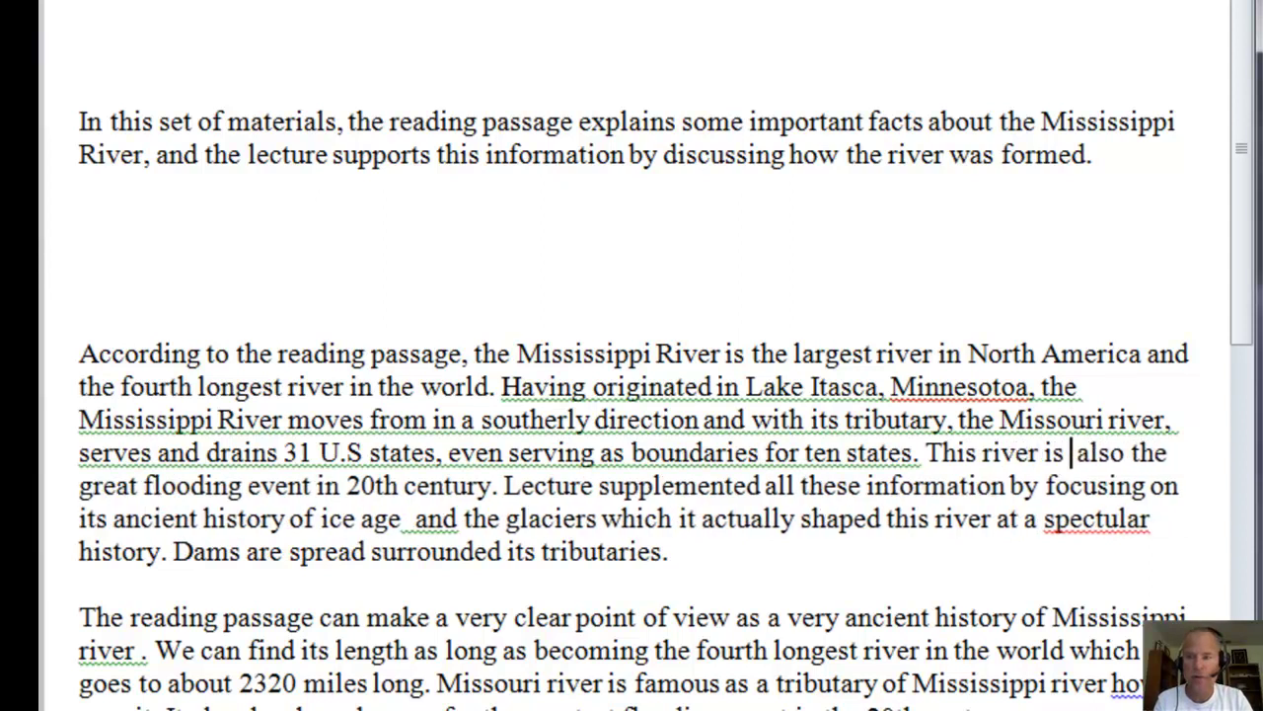
key(BackSpace)
key(Right)
key(Right)
key(Right)
key(Right)
text(known)
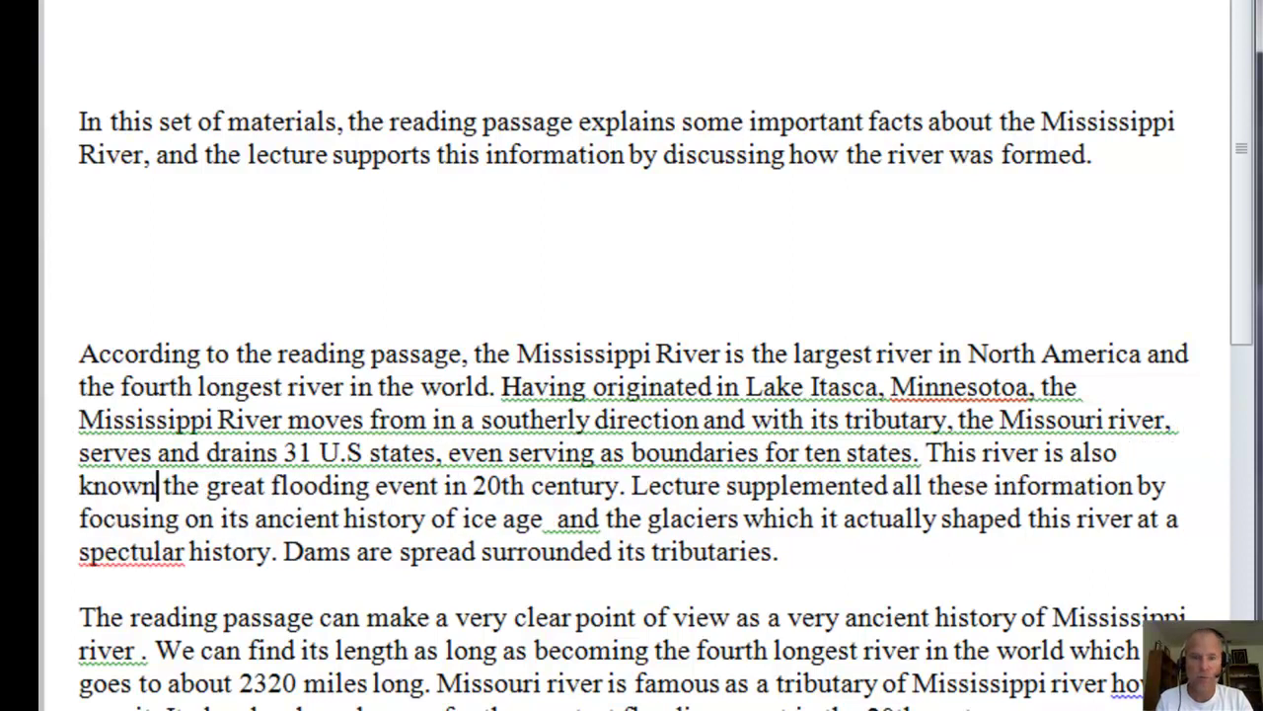
text( for)
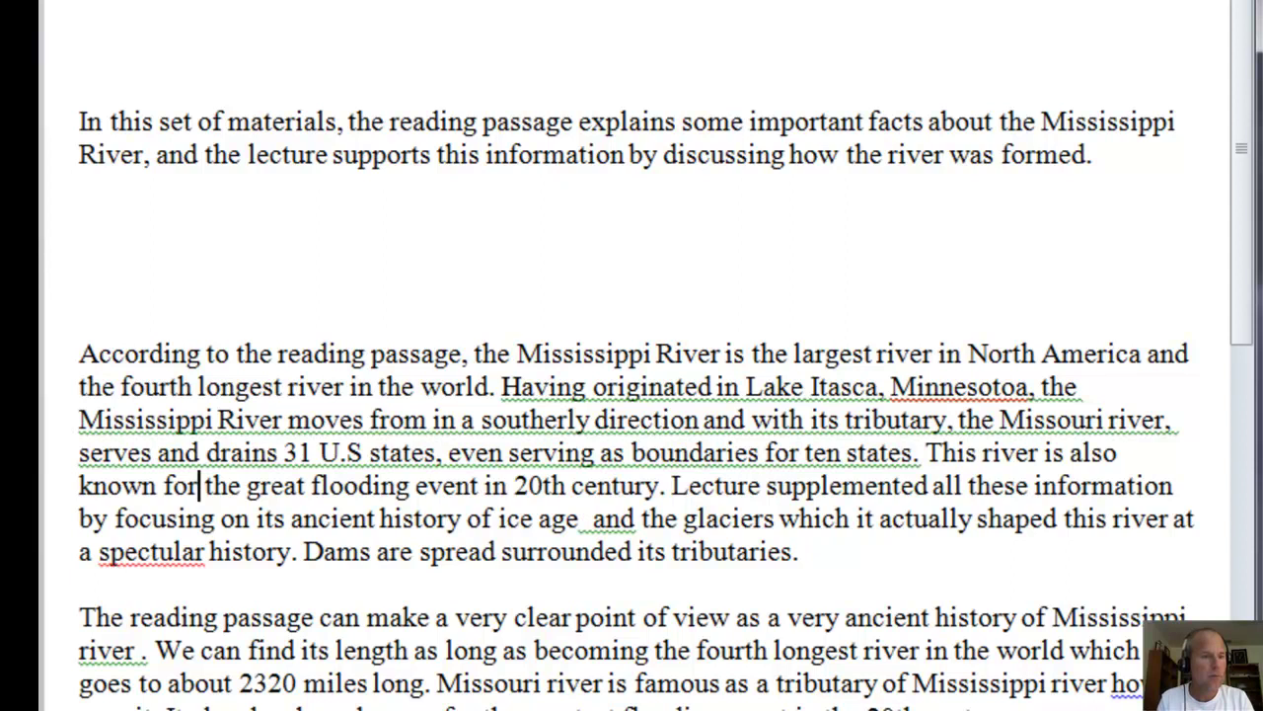
key(Delete)
key(Delete)
key(Delete)
key(Delete)
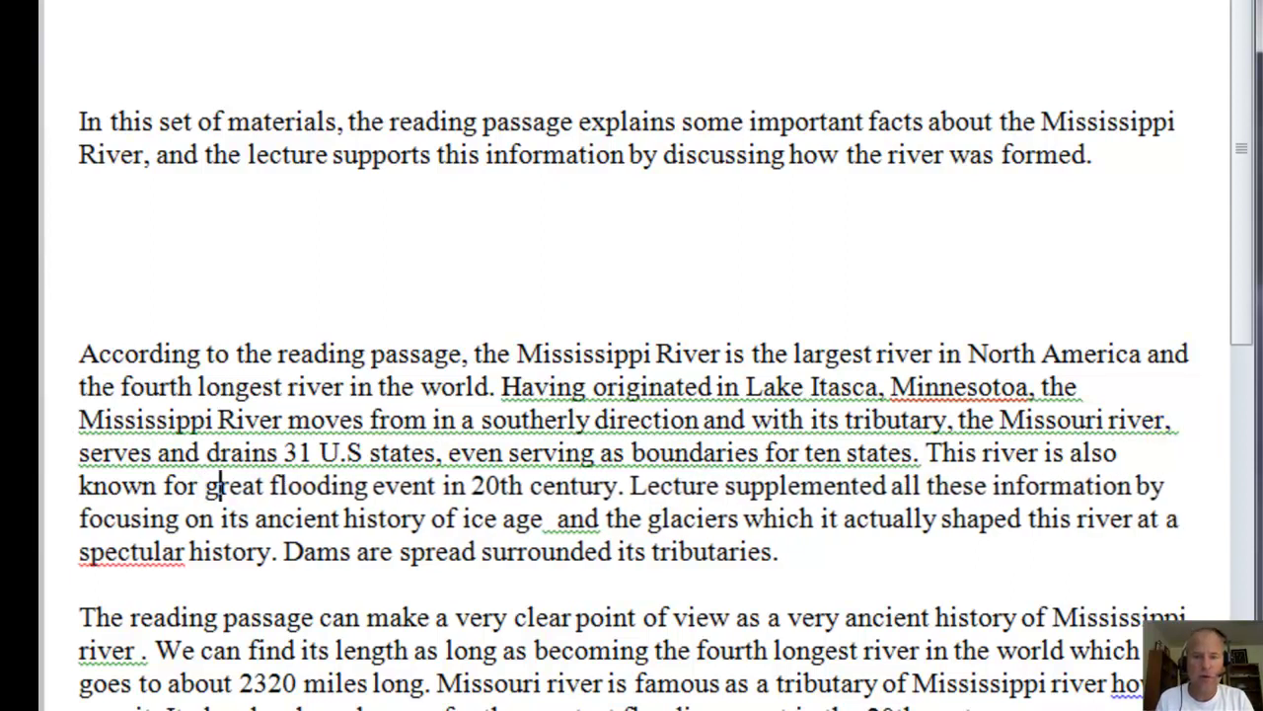
Change the sentence's ending to "flooding events in the 20th century".
click(437, 485)
text(s)
key(Right)
key(Right)
key(Right)
text(the)
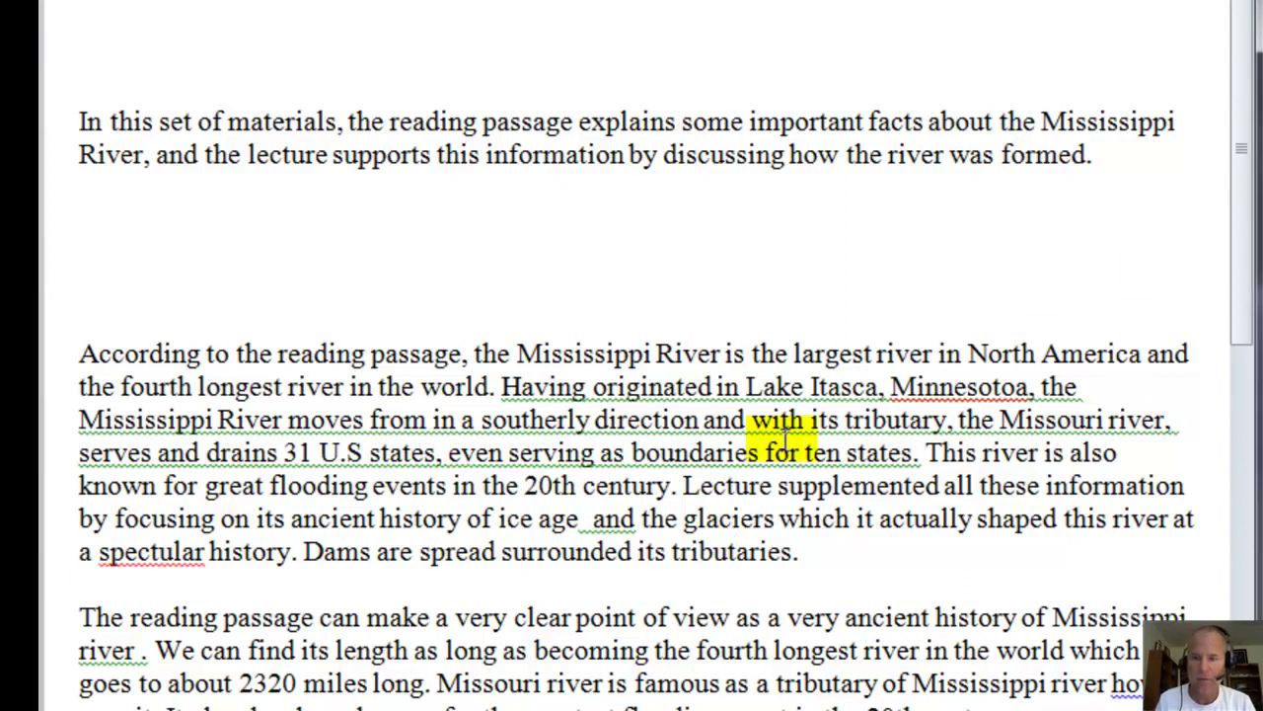
Delete the sentences about the lecture and the dams at the end of the "According to the reading passage" paragraph.
click(689, 484)
right_click(810, 531)
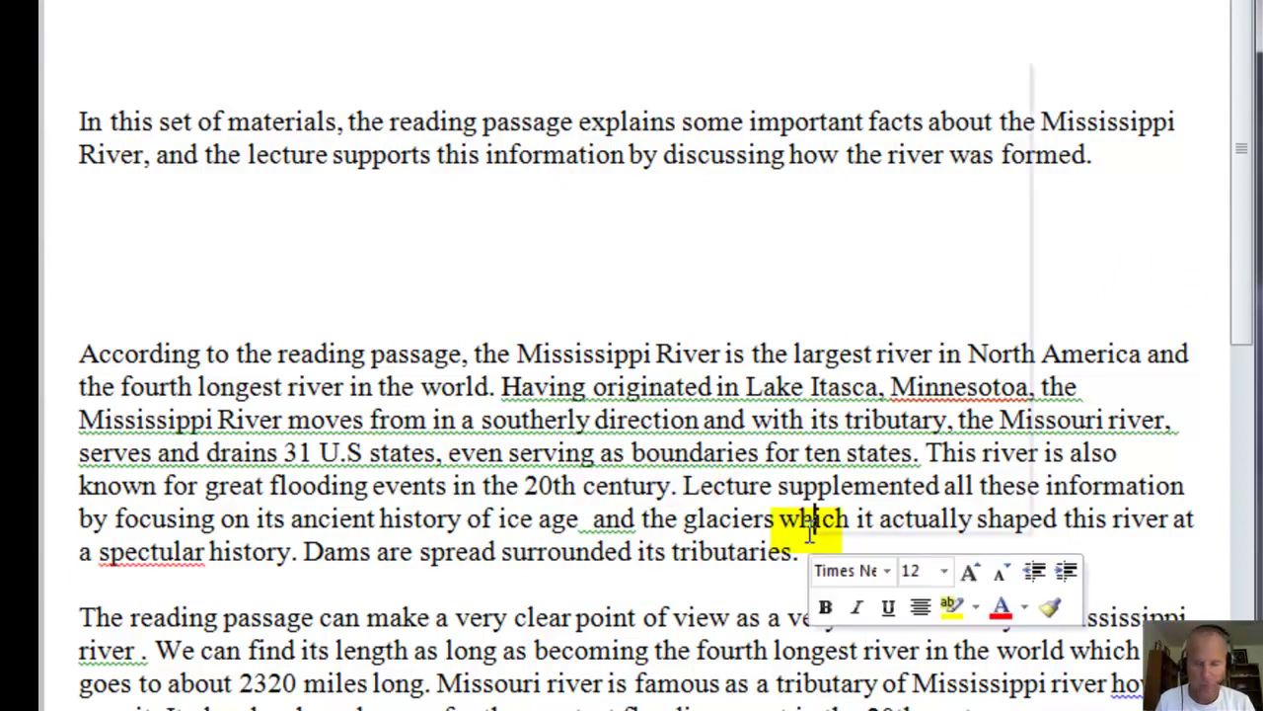
click(689, 484)
click(685, 479)
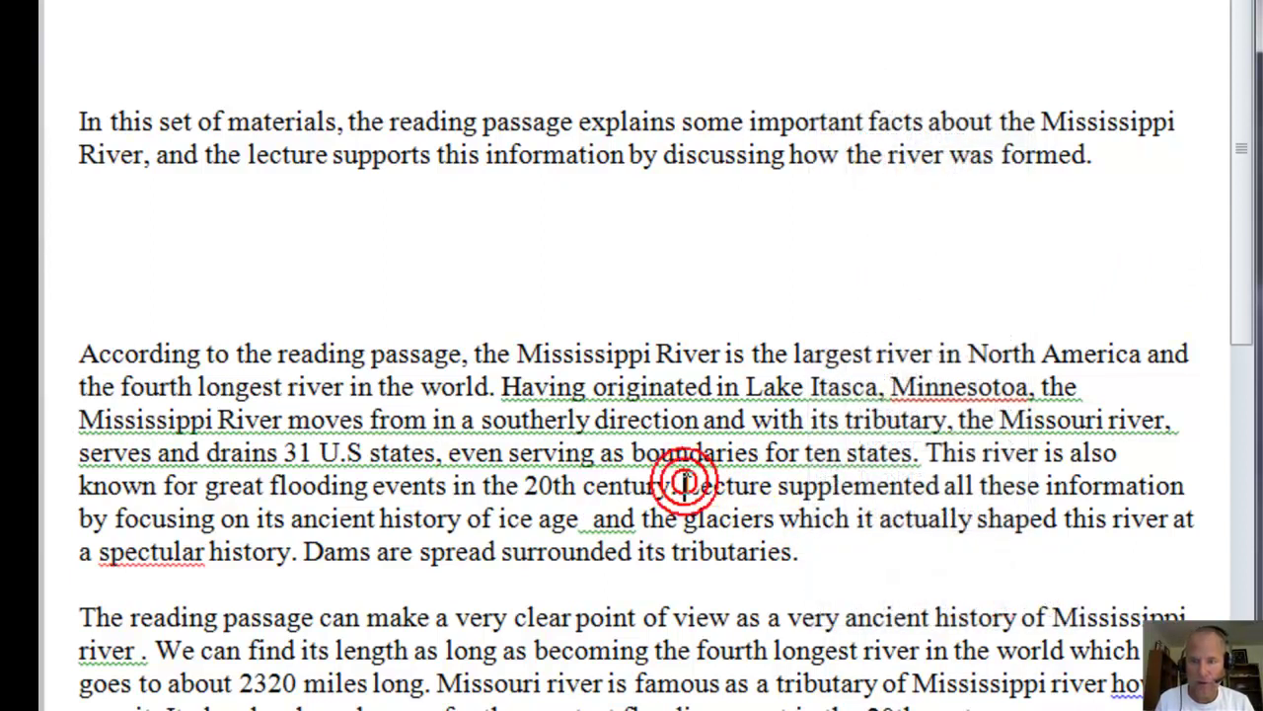
shift+click(807, 553)
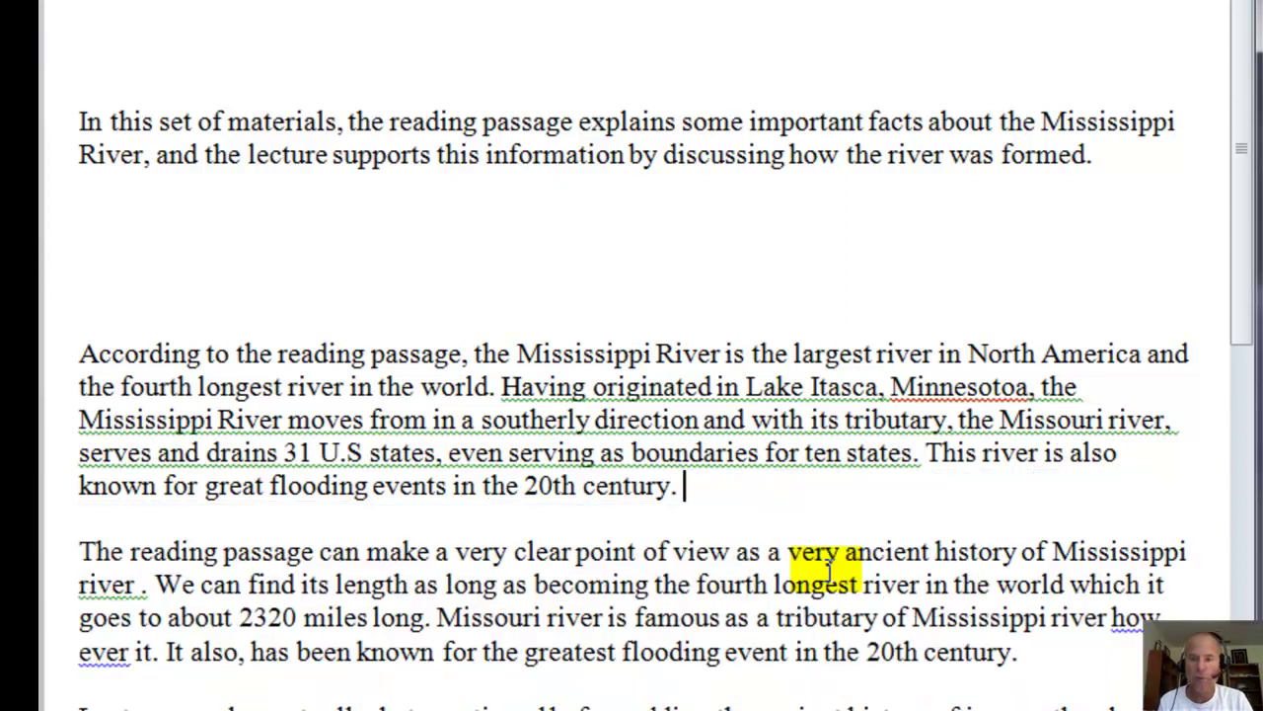
key(Delete)
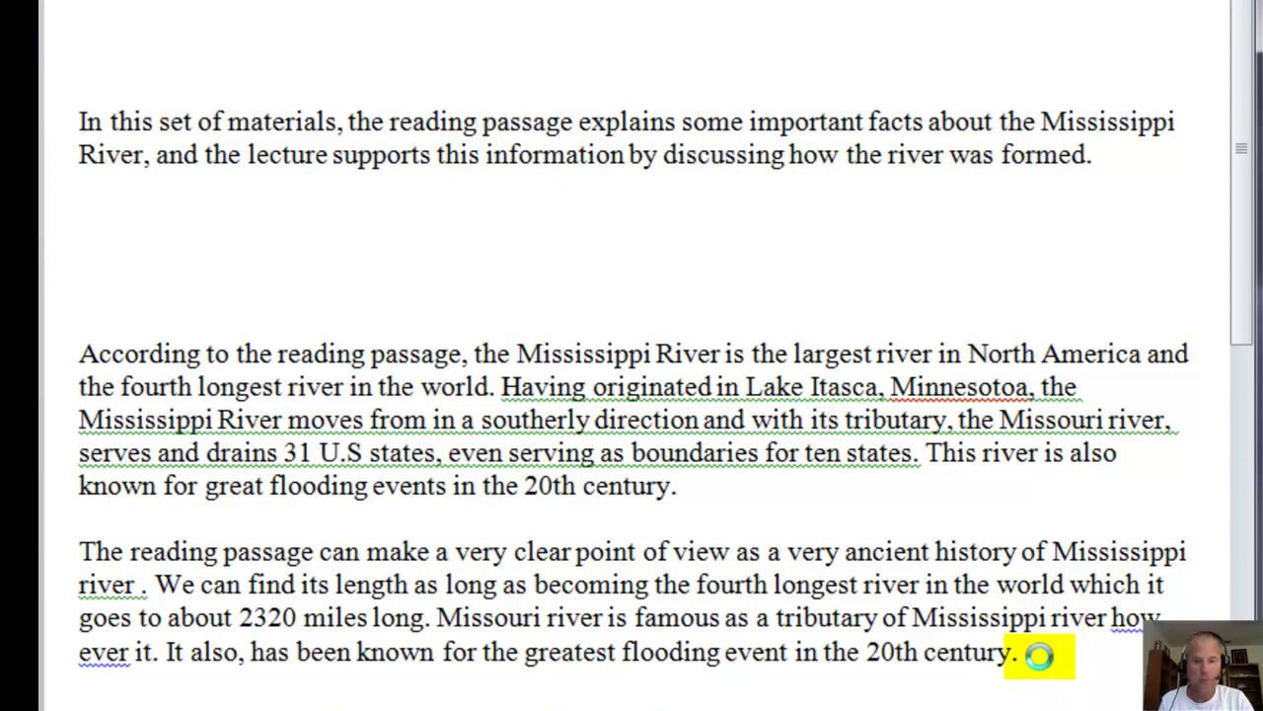
Go back up through the reading-passage paragraphs to review the text up to the "fourth longest river" sentence.
scroll(1041, 657, down, 1)
key(Up)
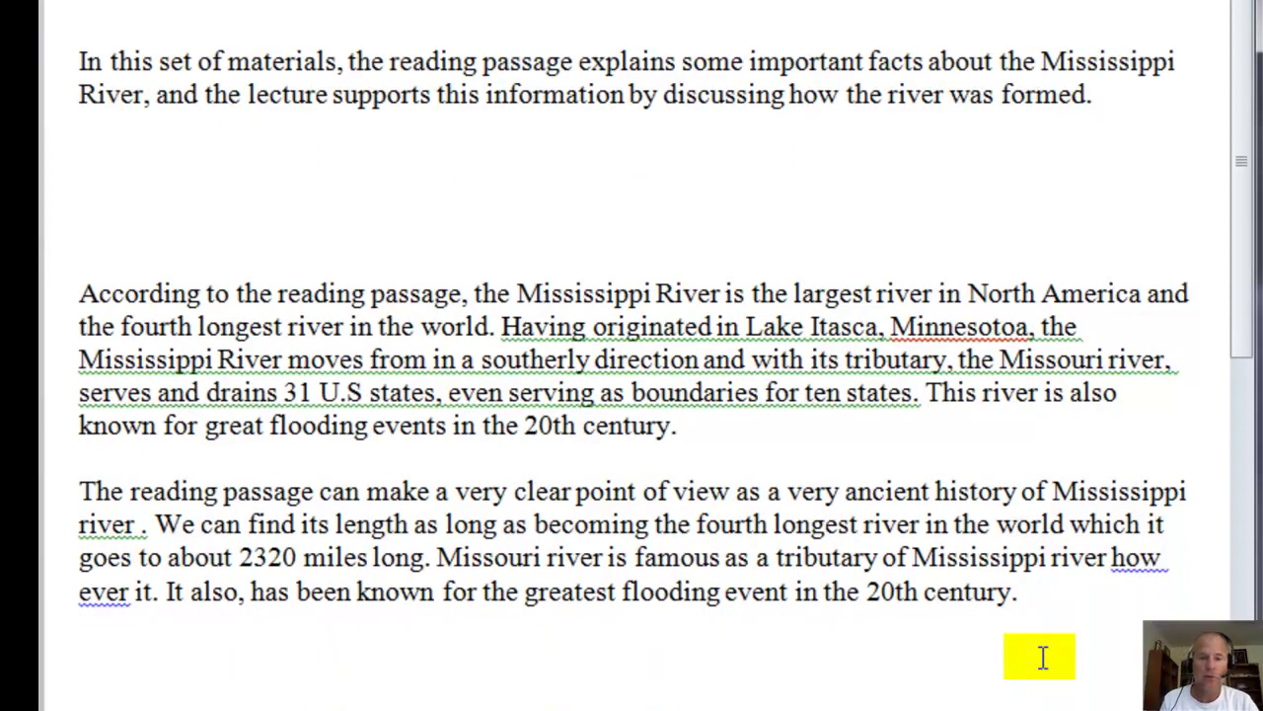
key(Up)
key(Up)
key(Up)
key(Up)
key(Up)
key(Up)
key(Up)
key(Up)
key(Up)
key(Up)
key(Up)
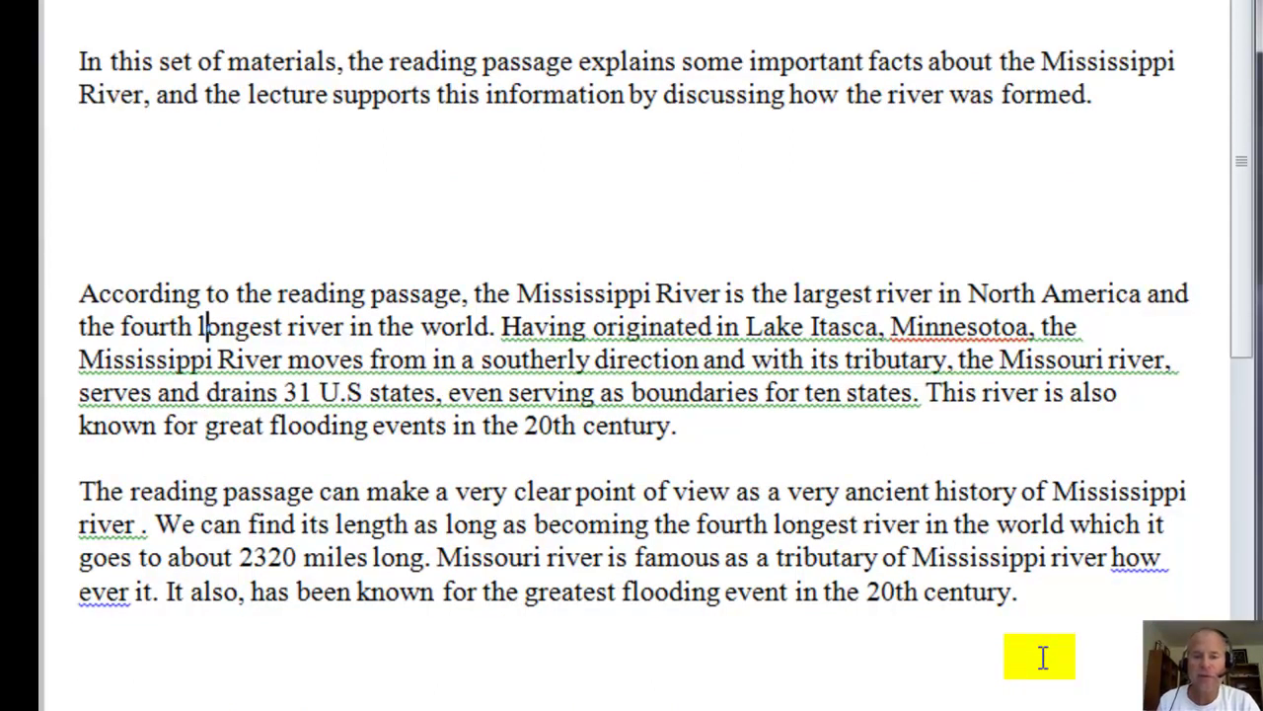
Remove the surplus blank lines between the introduction and the "According to the reading passage" paragraph, keeping one empty line.
key(Up)
key(Up)
key(Up)
key(Up)
key(Down)
key(Down)
key(Up)
key(Up)
key(End)
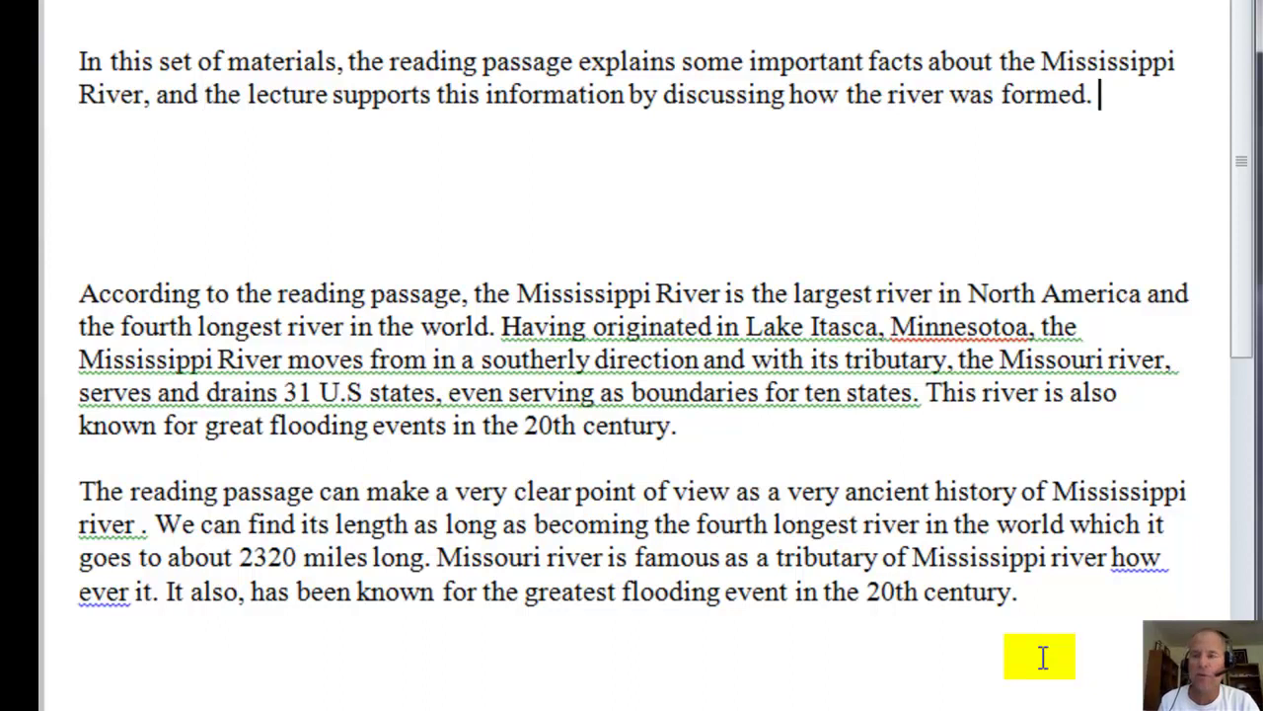
key(Delete)
key(Delete)
key(Delete)
key(Delete)
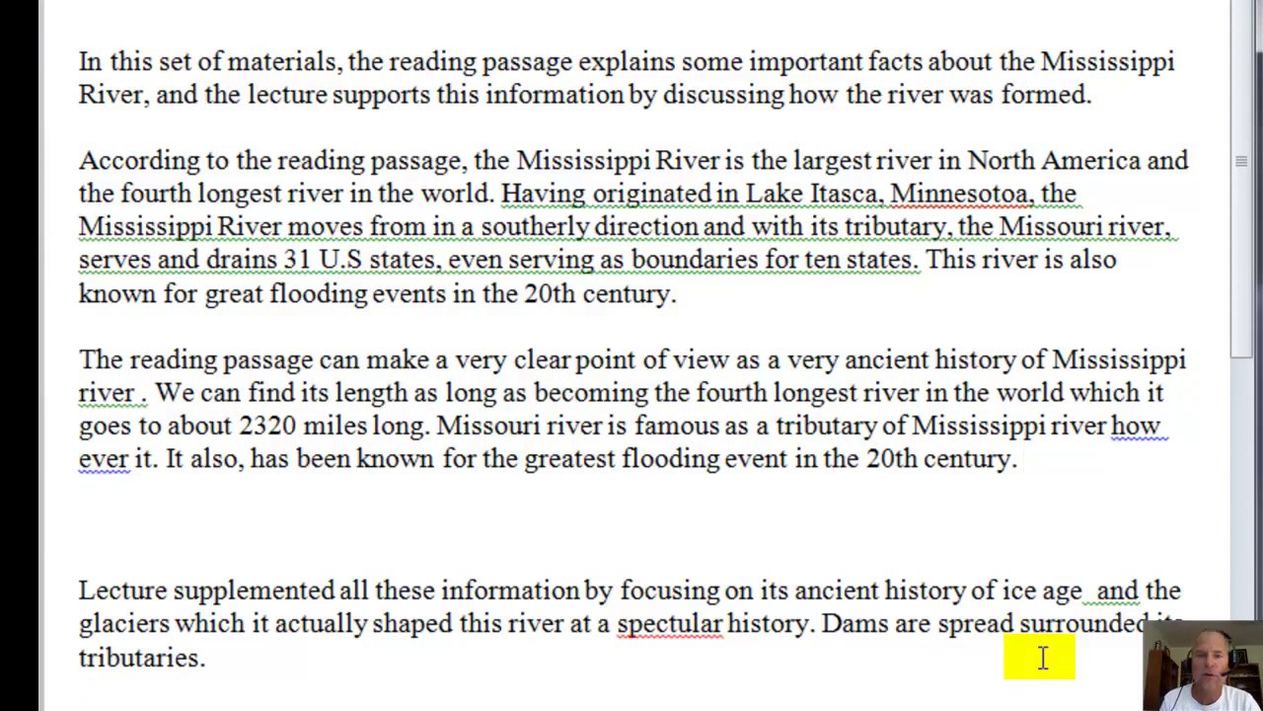
Correct the misspelled state name after "Lake Itasca" to "Minnesota".
key(Down)
key(Down)
key(Down)
key(Up)
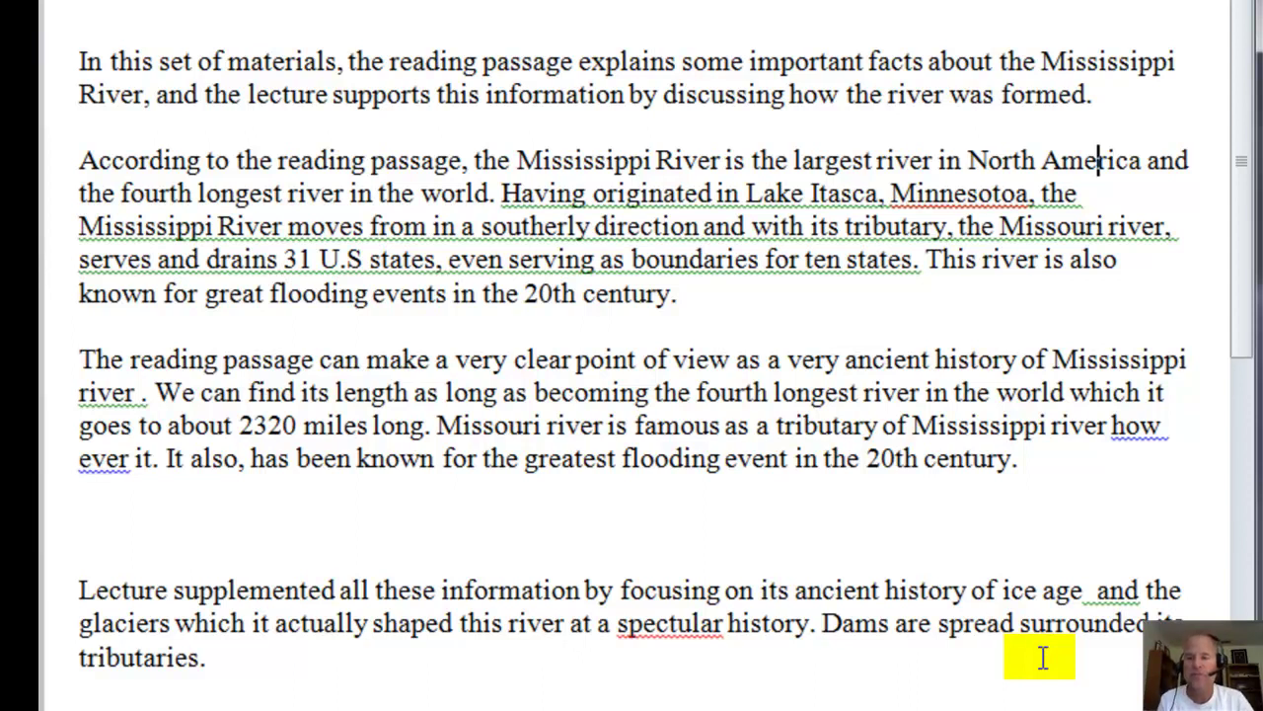
click(1010, 191)
key(BackSpace)
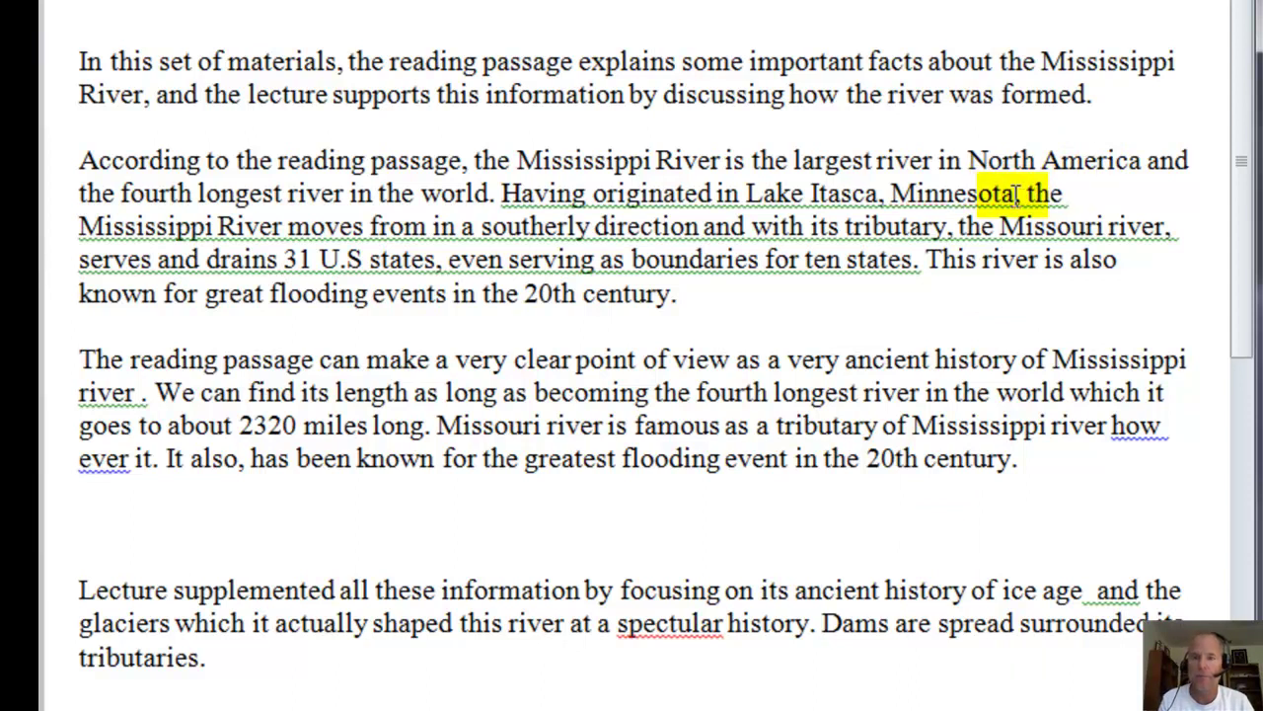
Insert "and" before "serves and drains 31 U.S states" in the sentence about the river's course.
key(Right)
key(Right)
key(Right)
key(Right)
key(Right)
key(Right)
key(Right)
key(Right)
key(Right)
key(Right)
key(Right)
key(Right)
key(Right)
key(Right)
key(Right)
key(Right)
key(Right)
key(Right)
key(Right)
key(Right)
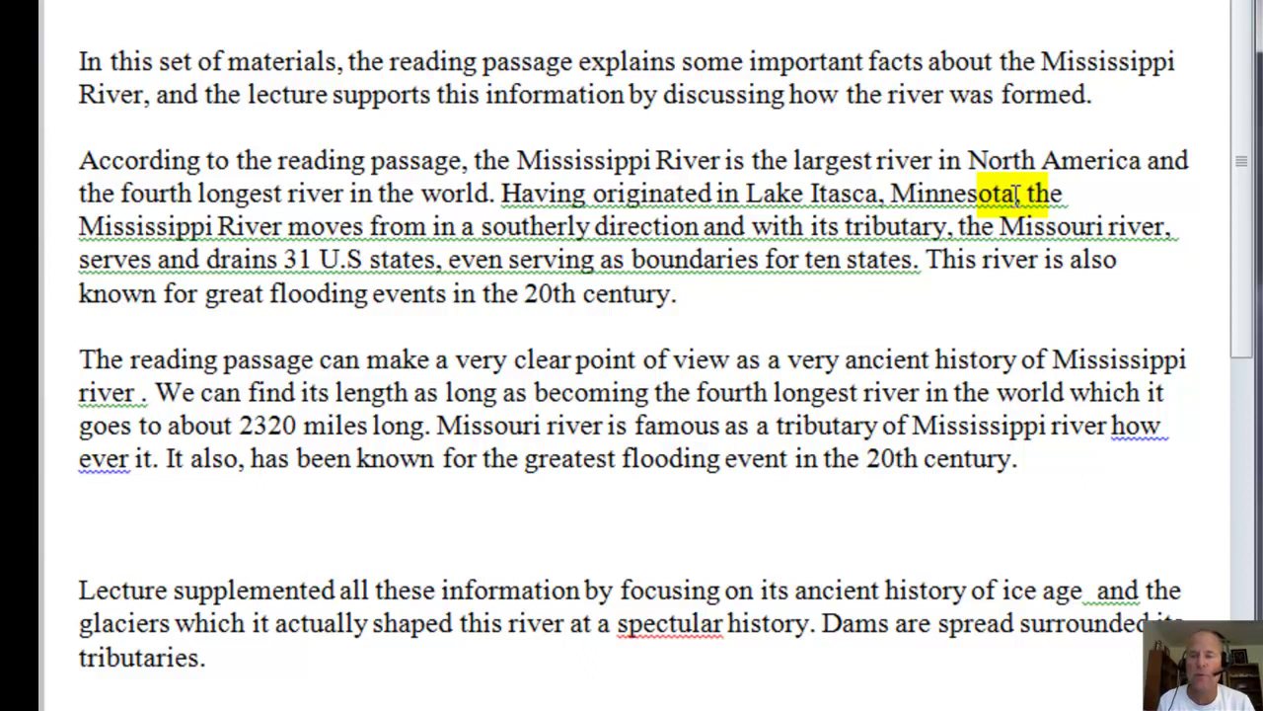
key(Right)
key(Right)
key(Right)
key(Right)
key(Right)
key(Right)
key(Right)
key(Right)
key(Right)
key(Right)
key(Right)
key(Right)
key(Right)
key(Right)
key(Right)
key(Right)
key(Right)
key(Right)
key(Right)
key(Right)
key(Right)
key(Right)
key(Right)
key(Right)
key(Right)
key(Right)
key(Right)
key(Right)
key(Right)
key(Right)
key(Right)
key(Right)
key(Right)
key(Right)
key(Right)
key(Right)
key(Right)
key(Right)
key(Right)
key(Right)
text(and)
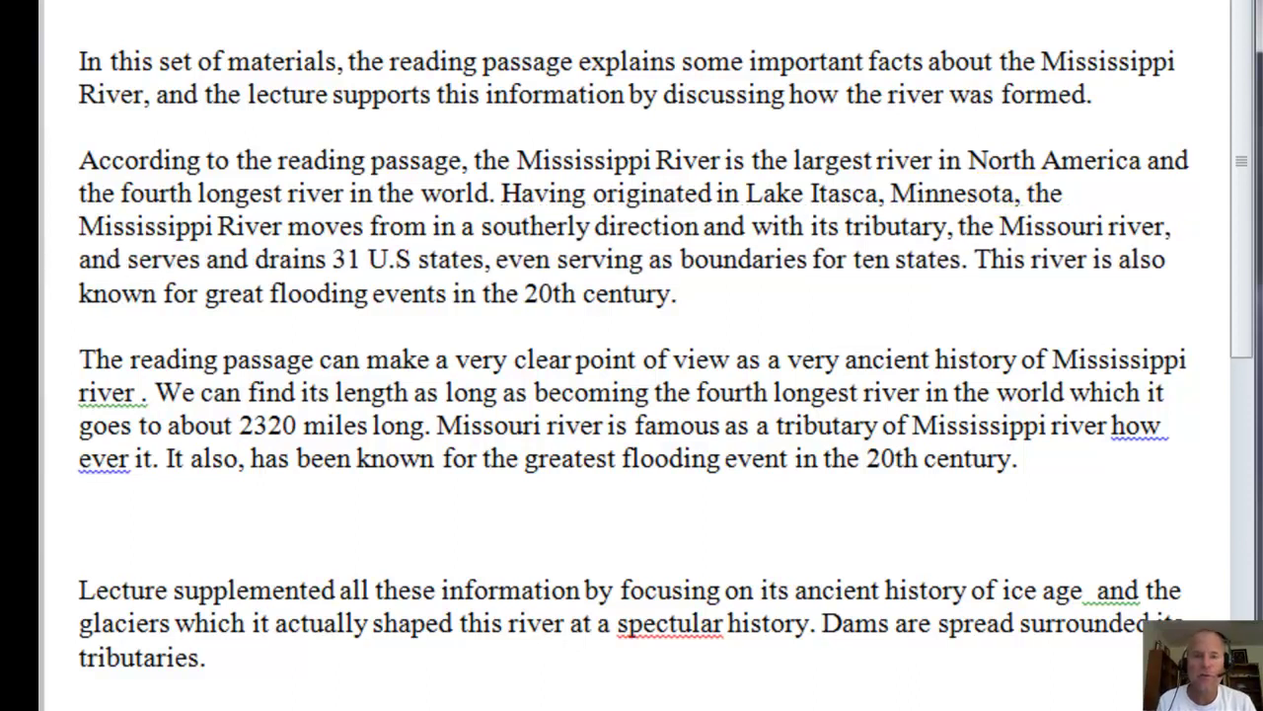
Review the rest of the "According to the reading passage" paragraph, from "serves and drains" to "great flooding events".
key(Right)
key(Right)
key(Right)
key(Right)
key(Right)
key(Right)
key(Right)
key(Right)
key(Right)
key(Right)
key(Right)
key(Right)
key(Right)
key(Right)
key(Right)
key(Right)
key(Right)
key(Right)
key(Right)
key(Right)
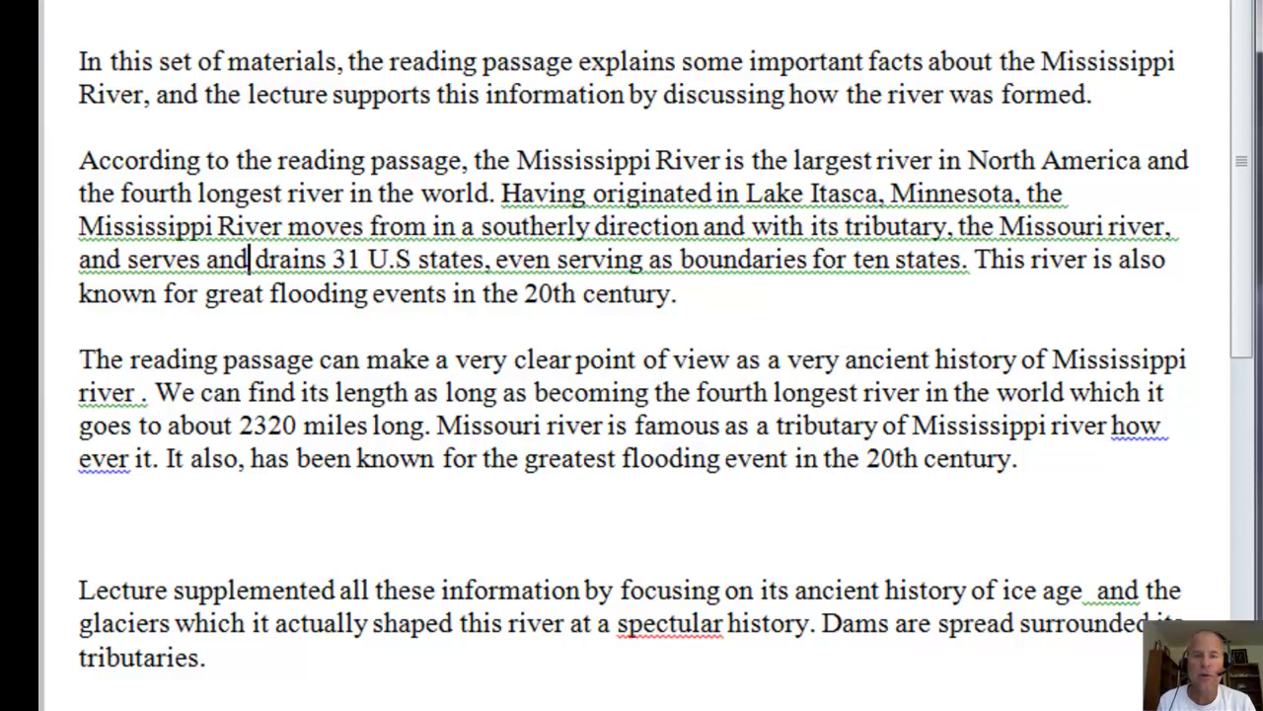
key(Right)
key(Right)
key(Right)
key(Right)
key(Right)
key(Right)
key(Right)
key(Right)
key(Right)
key(Right)
key(Right)
key(Right)
key(Right)
key(Right)
key(Right)
key(Right)
key(Right)
key(Right)
key(Right)
key(Right)
key(Right)
key(Right)
key(Right)
key(Right)
key(Right)
key(Right)
key(Right)
key(Right)
key(Right)
key(Right)
key(Right)
key(Right)
key(Right)
key(Right)
key(Right)
key(Right)
key(Right)
key(Right)
key(Right)
key(Right)
key(Right)
key(Right)
key(Right)
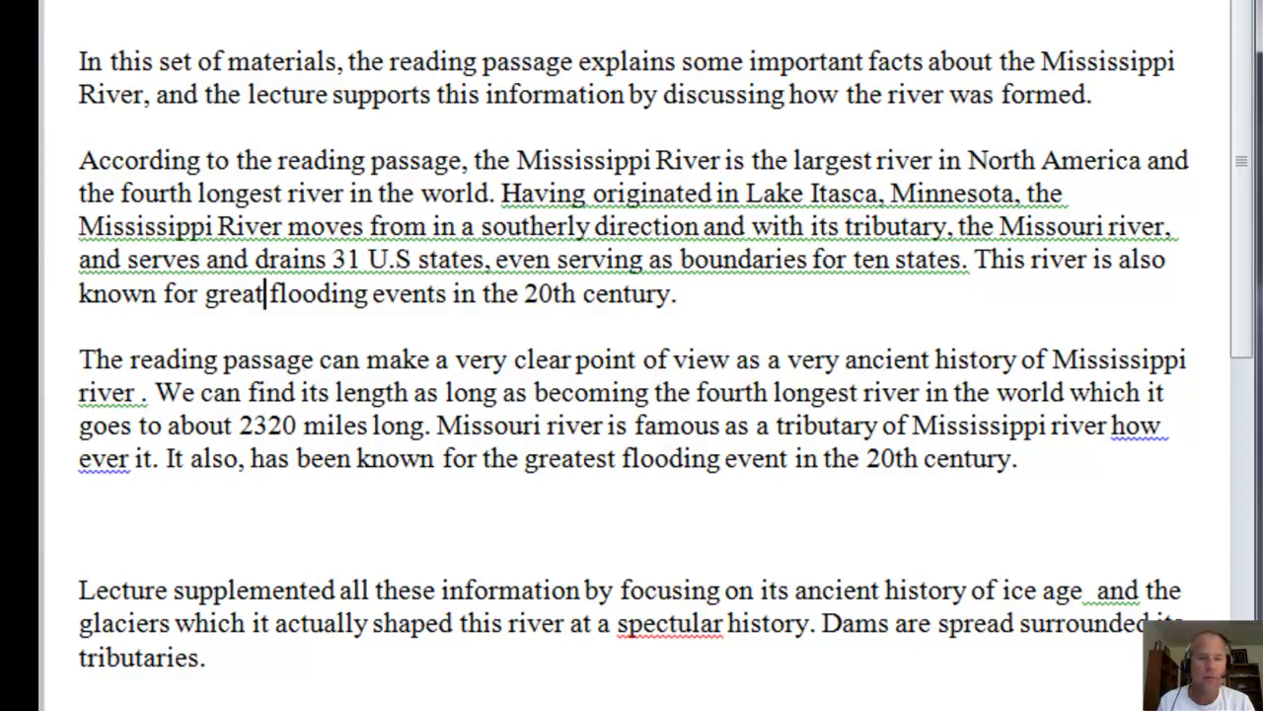
Read on from "great flooding events" through the following paragraph that begins "The reading passage can make a very clear point of view".
key(Right)
key(Right)
key(Right)
key(Right)
key(Right)
key(Right)
key(Right)
key(Right)
key(Right)
key(Right)
key(Right)
key(Right)
key(Right)
key(Right)
key(Right)
key(Right)
key(Right)
key(Right)
key(Right)
key(Right)
key(Down)
key(Down)
key(Down)
key(Down)
key(Down)
key(Down)
key(Down)
key(Down)
key(Down)
key(Down)
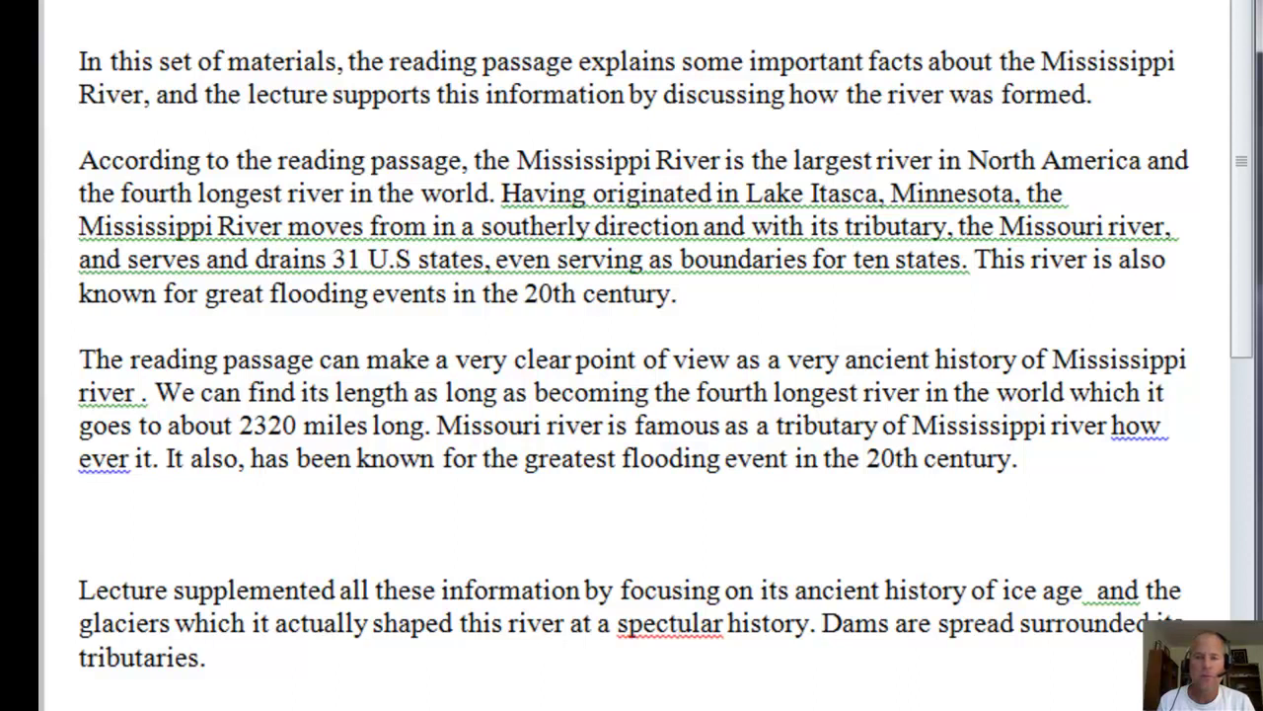
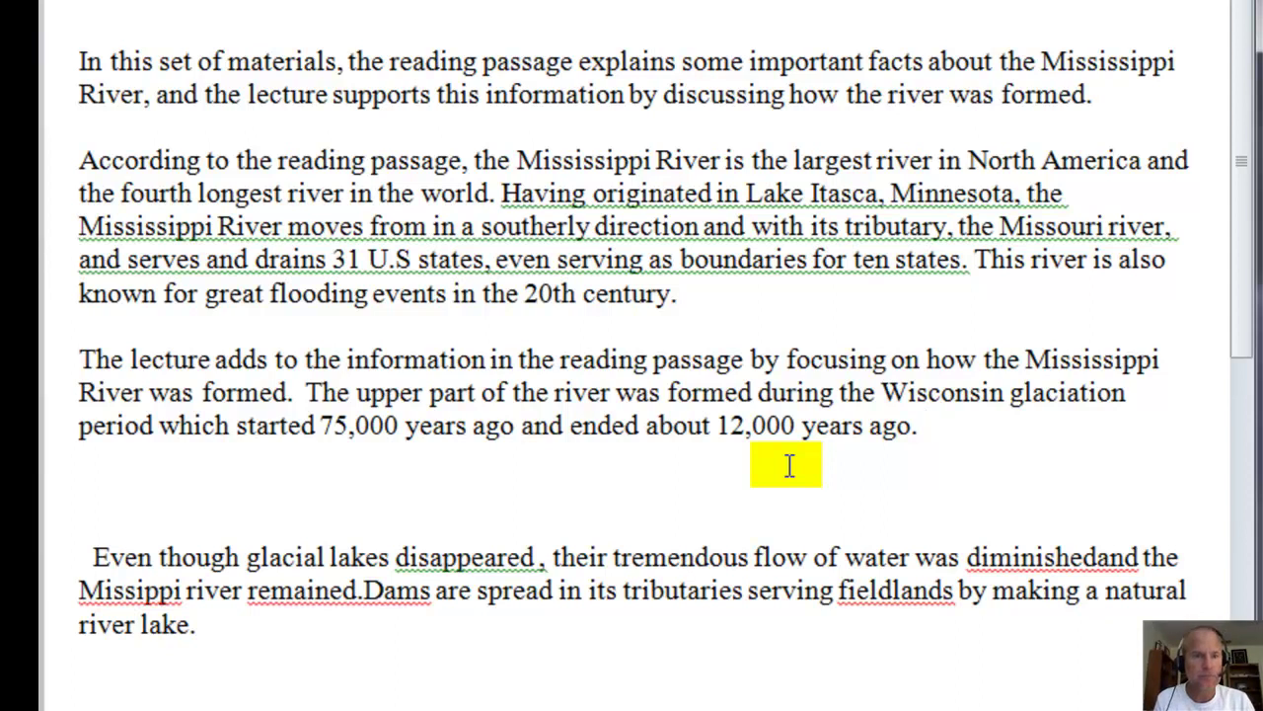
Continue the lecture paragraph after "12,000 years ago." with "As the climate warmed, these ice sheets melted".
text(As the climate)
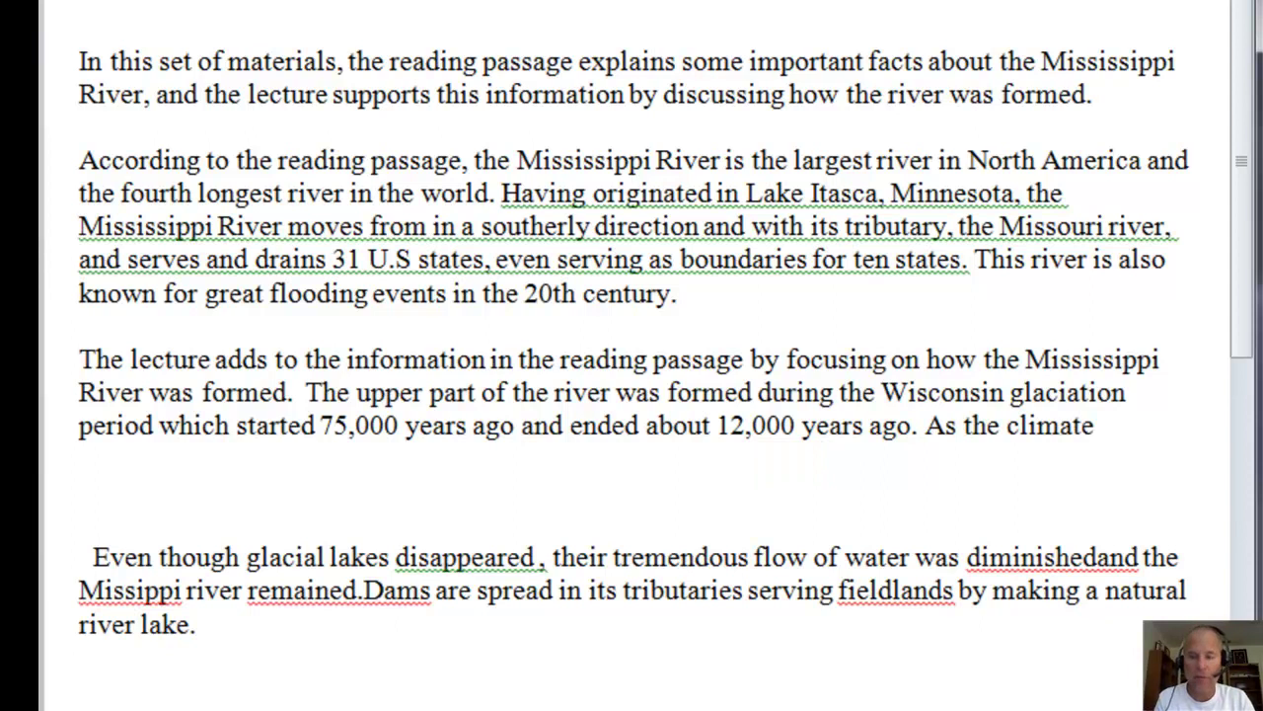
text( warmed)
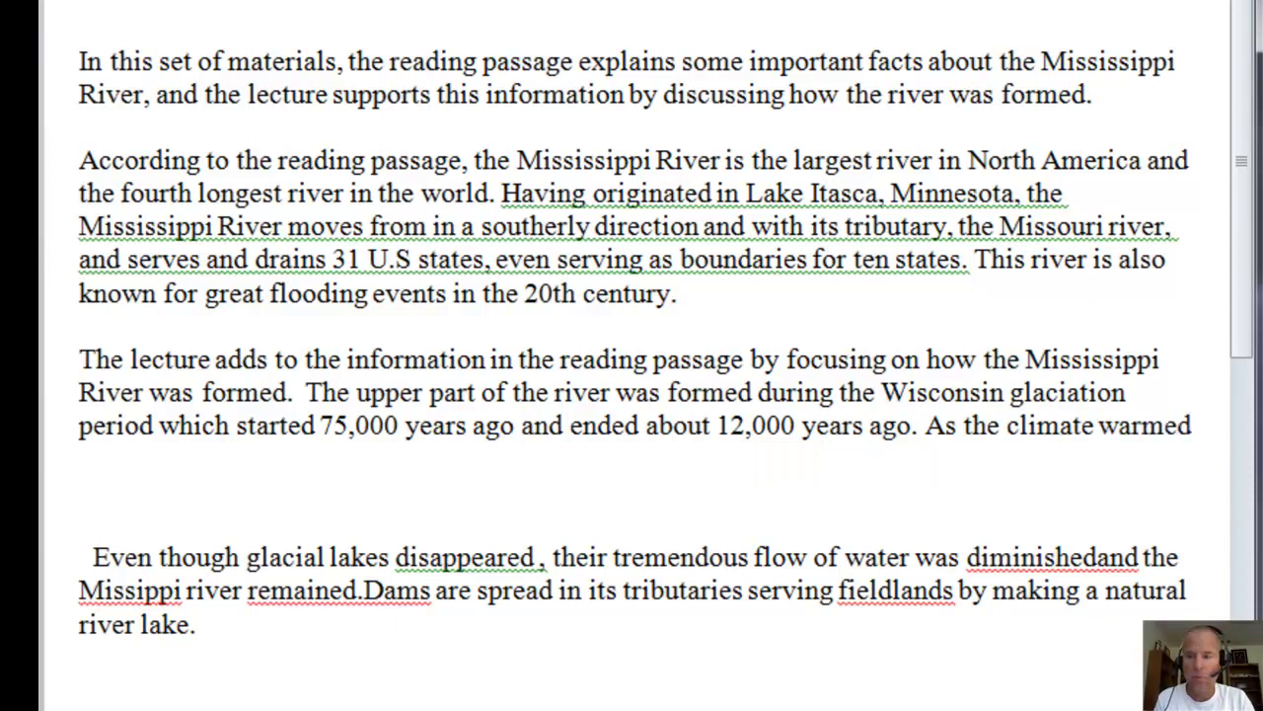
text(,)
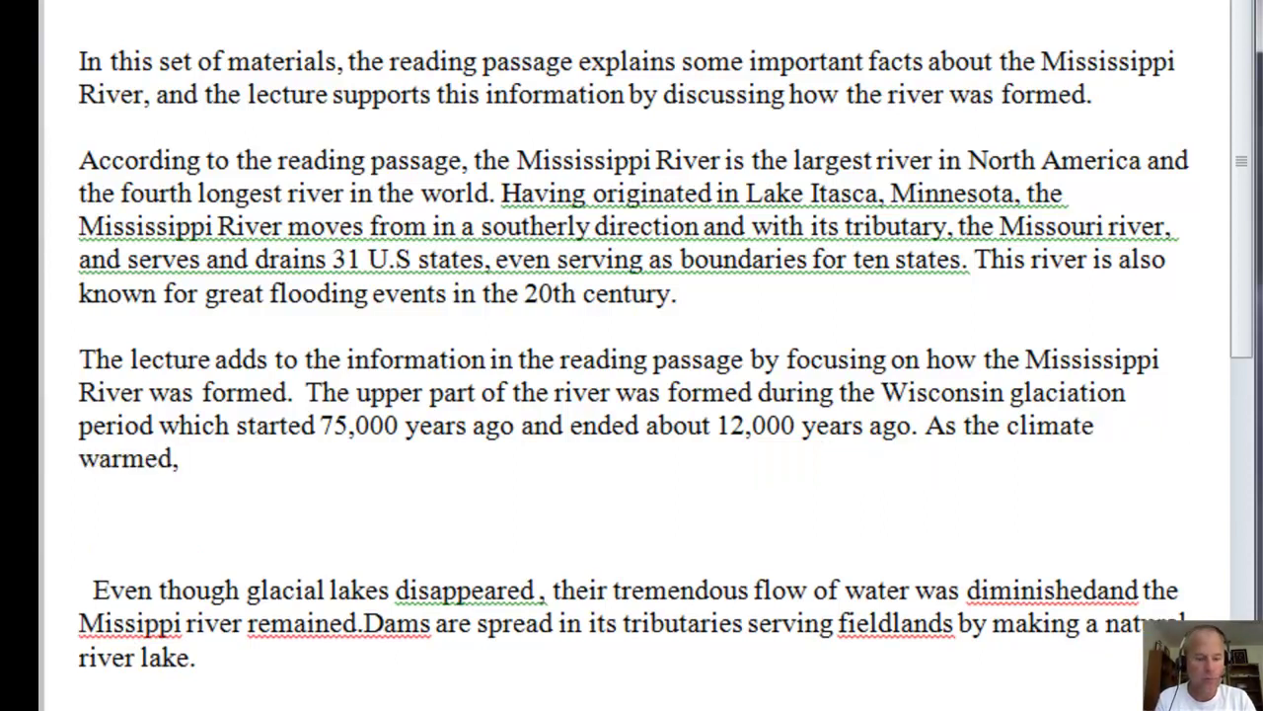
text( these ic)
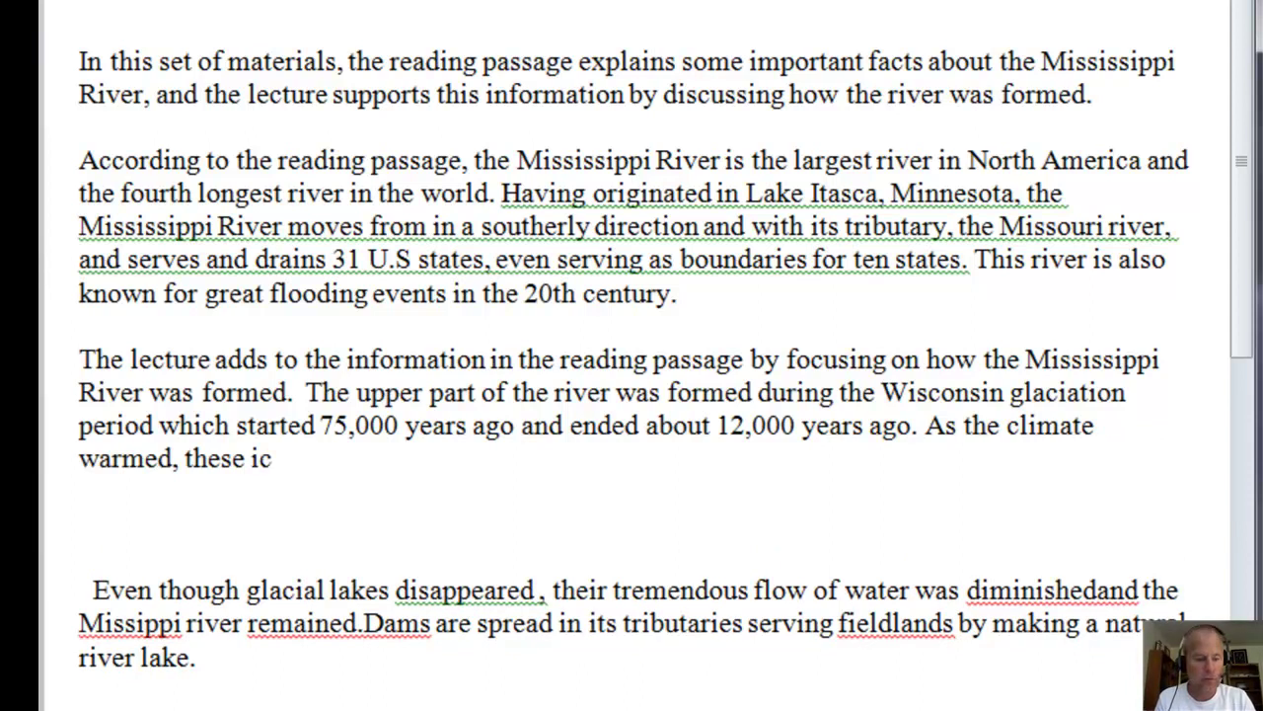
text(e sheets melted)
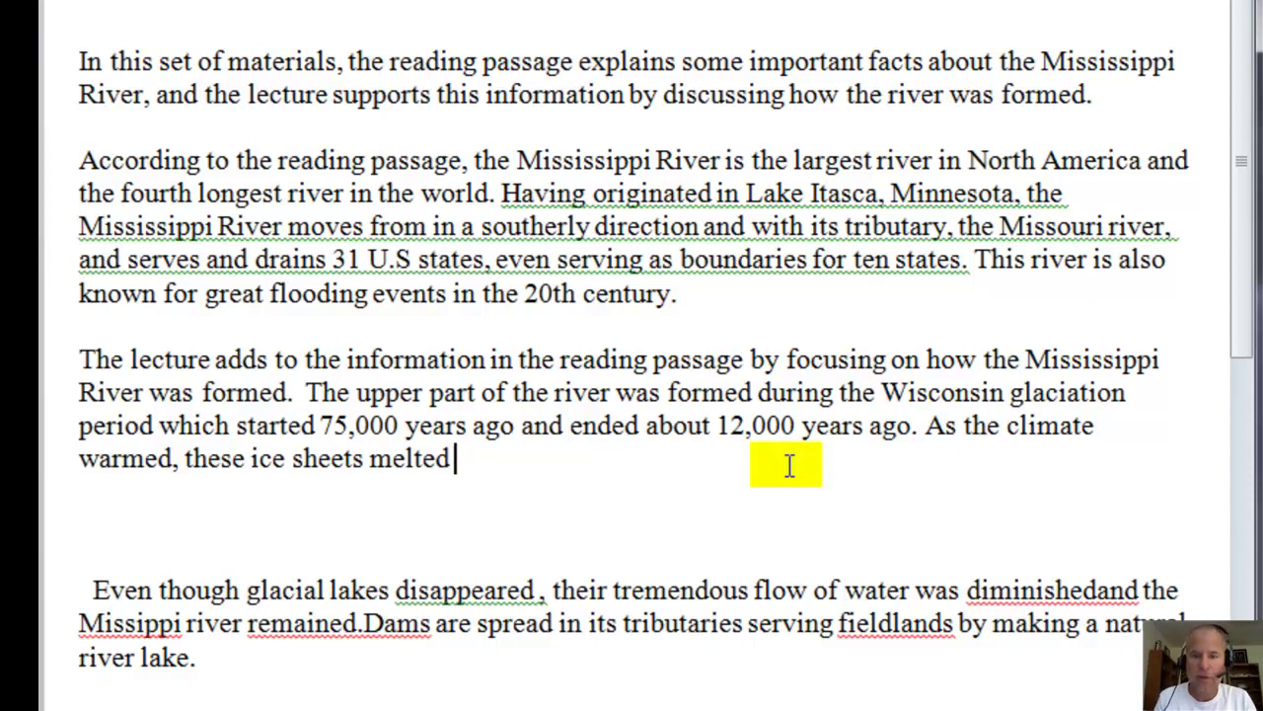
Delete the blank lines and the old wording "Even though glacial lakes disappeared , thei" between "melted" and "tremendous flow of water".
key(Delete)
key(Delete)
key(Delete)
key(Delete)
key(Delete)
key(Delete)
key(Delete)
key(Delete)
key(Delete)
key(Delete)
key(Delete)
key(Delete)
key(Delete)
key(Delete)
key(Delete)
key(Delete)
key(Delete)
key(Delete)
key(Delete)
key(Delete)
key(Delete)
key(Delete)
key(Delete)
key(Delete)
key(Delete)
key(Delete)
key(Delete)
key(Delete)
key(Delete)
key(Delete)
key(Delete)
key(Delete)
key(Delete)
key(Delete)
key(Delete)
key(Delete)
key(Delete)
key(Delete)
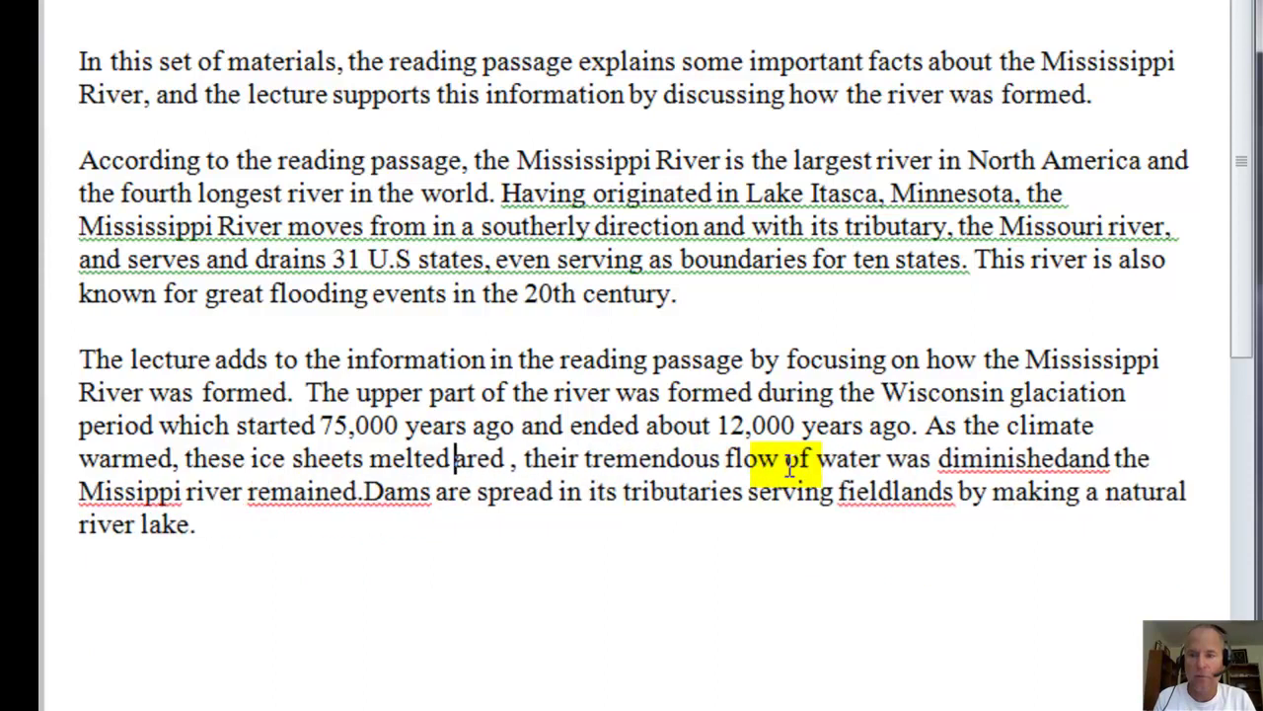
key(Delete)
key(Delete)
key(Delete)
key(Delete)
key(Delete)
key(Delete)
key(Delete)
key(Delete)
key(Delete)
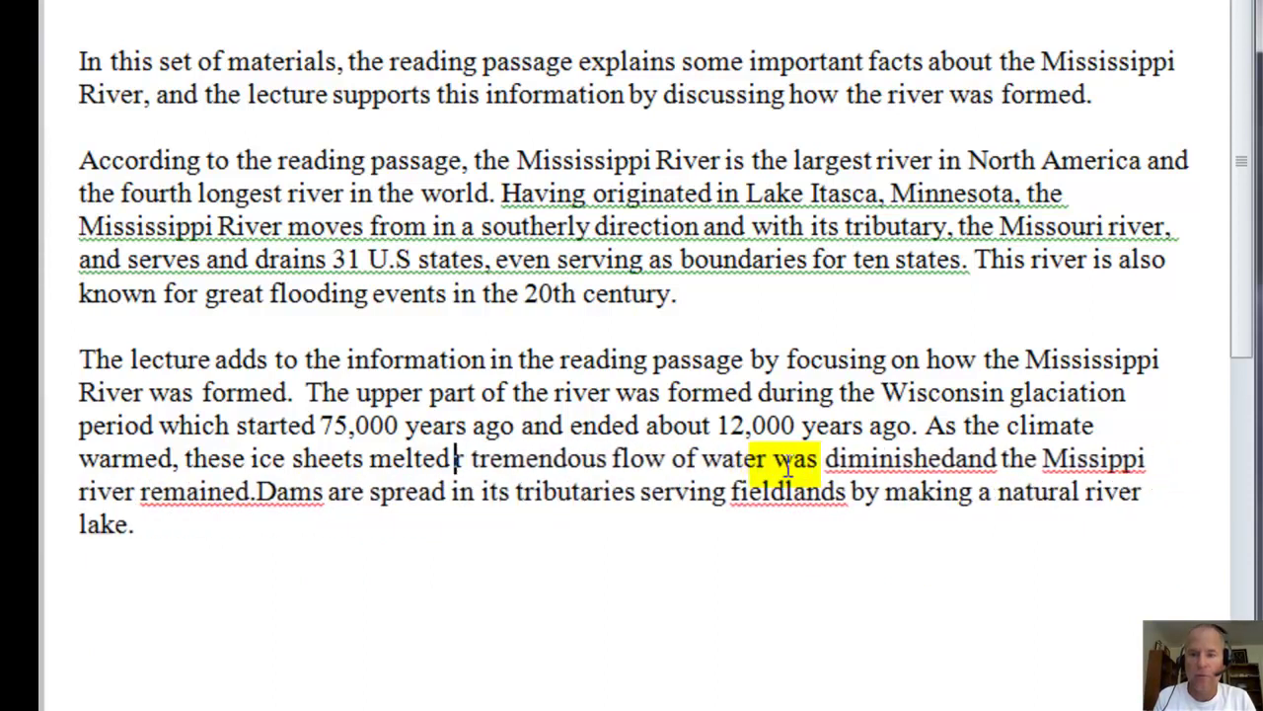
Link "melted" to "tremendous flow of water" with a comma and the words "releasing a", spelled correctly.
text(real)
key(BackSpace)
key(BackSpace)
text(lasing)
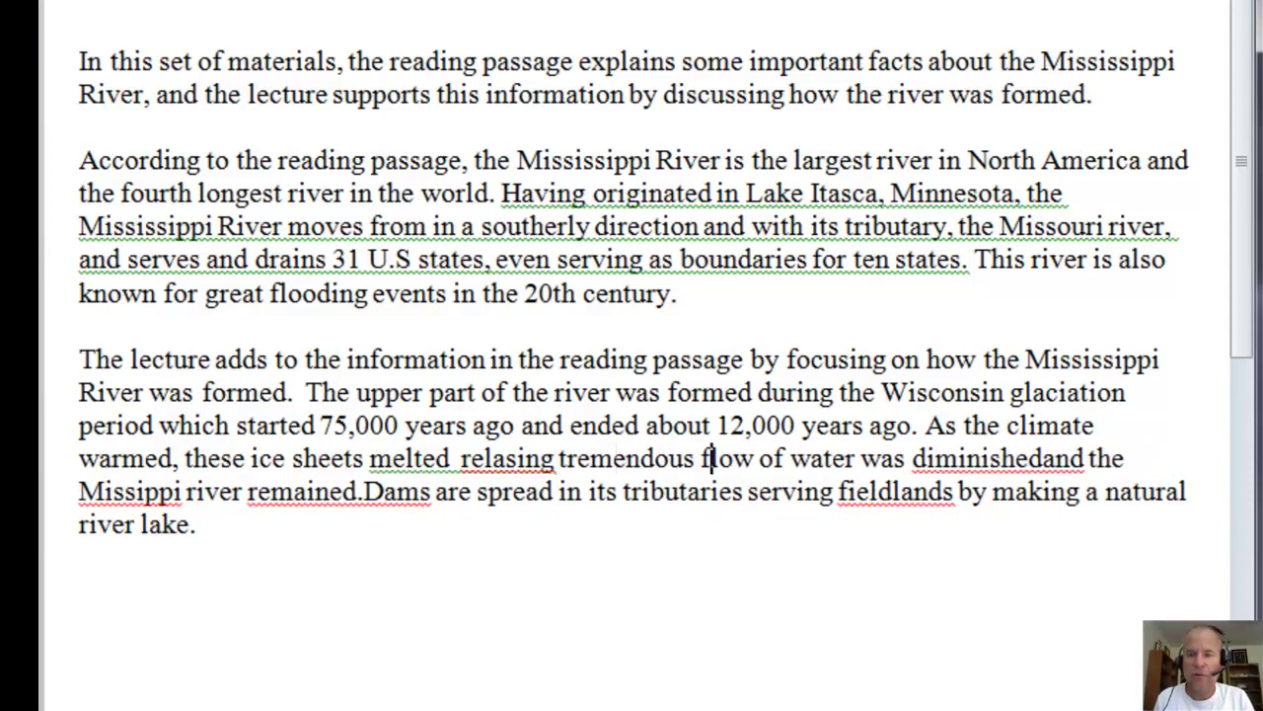
click(558, 459)
text(a)
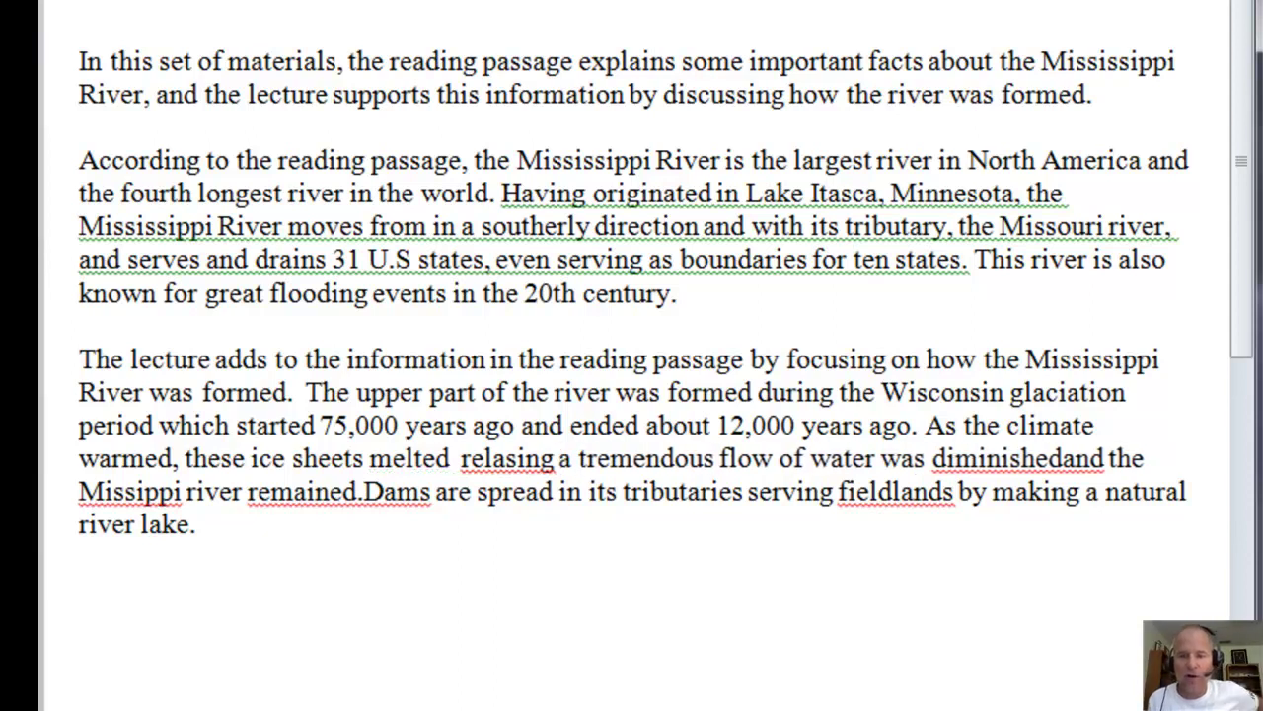
click(487, 459)
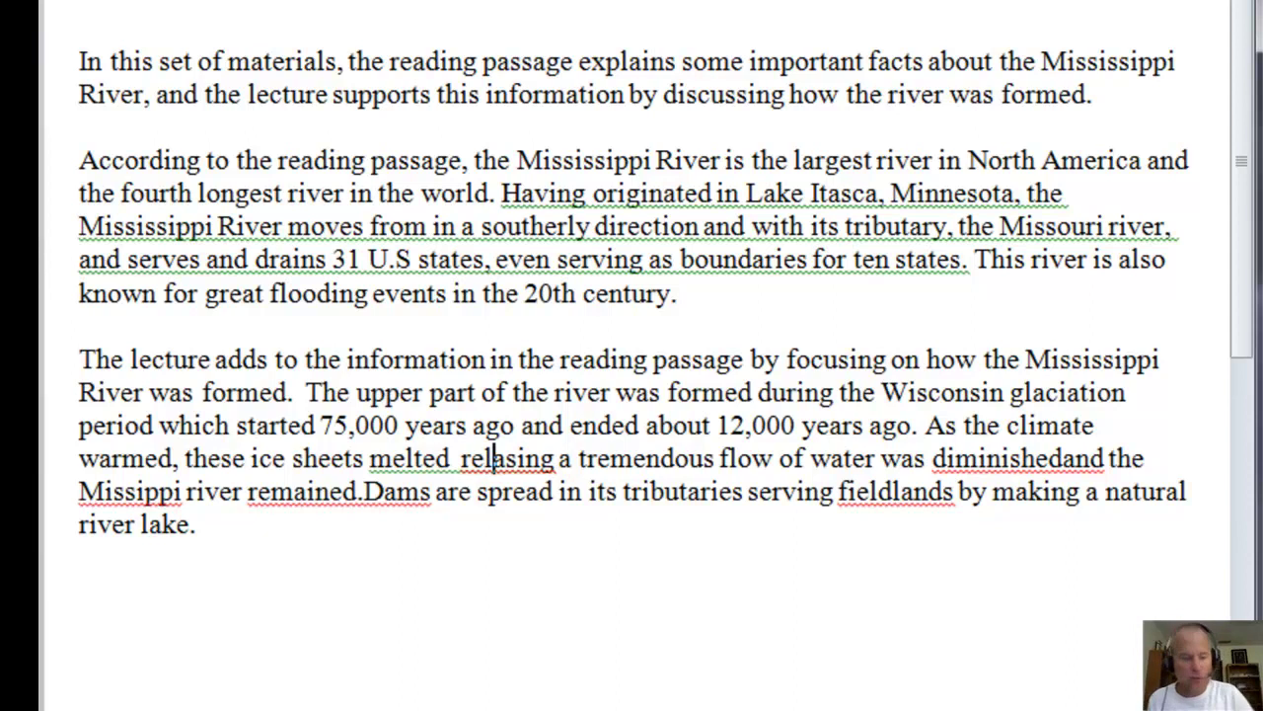
text(e)
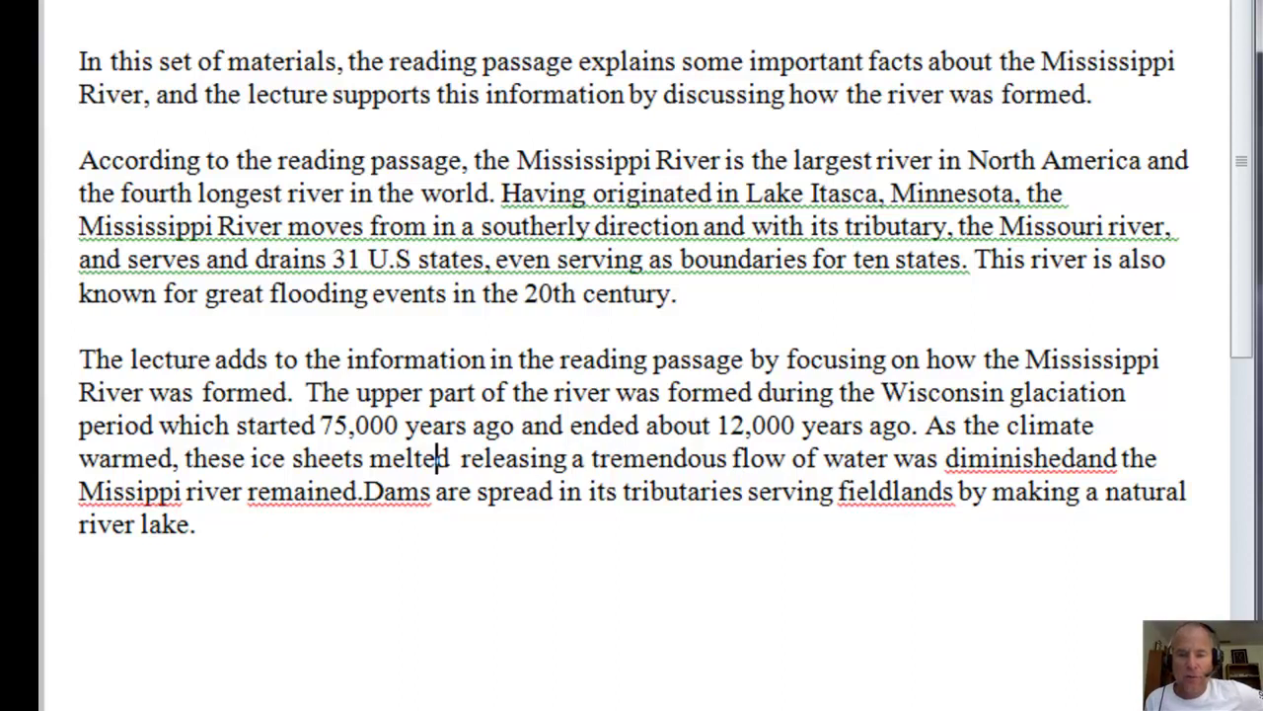
click(451, 457)
text(,)
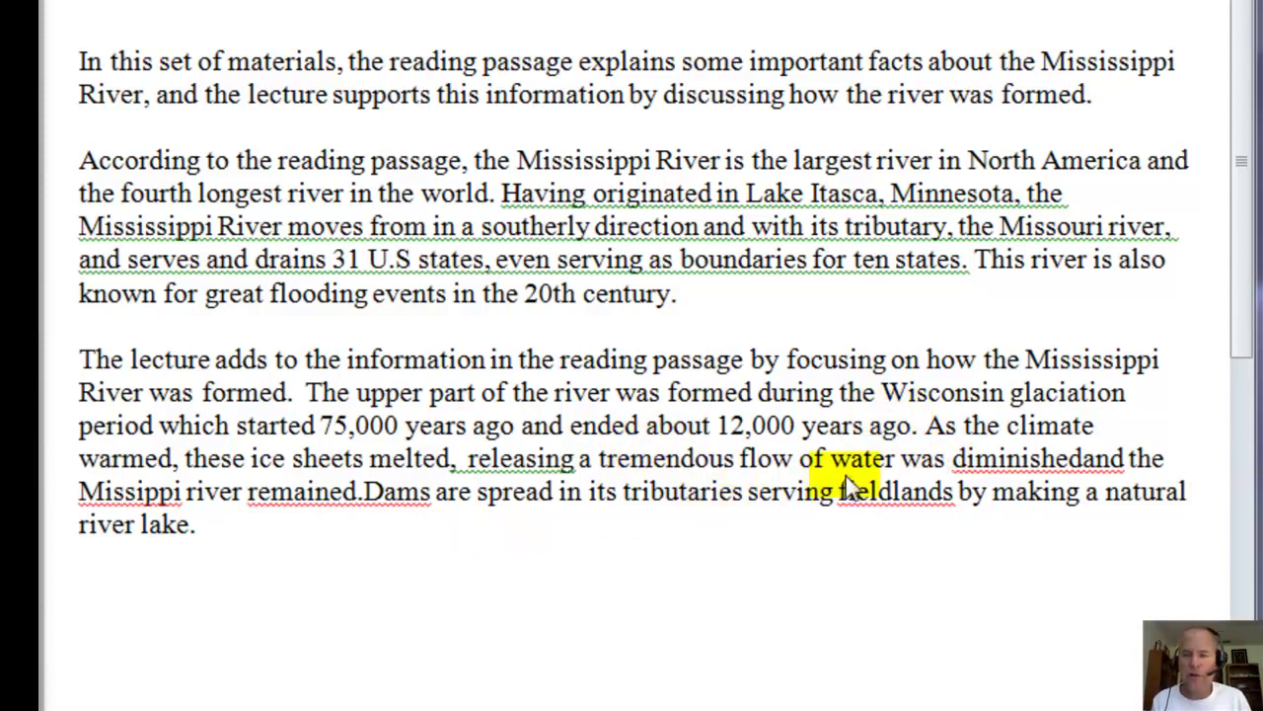
End the sentence with a period after "flow of water" and start a new one with "Most of the lakes grdaully dissappeared".
click(891, 460)
key(Right)
text(.)
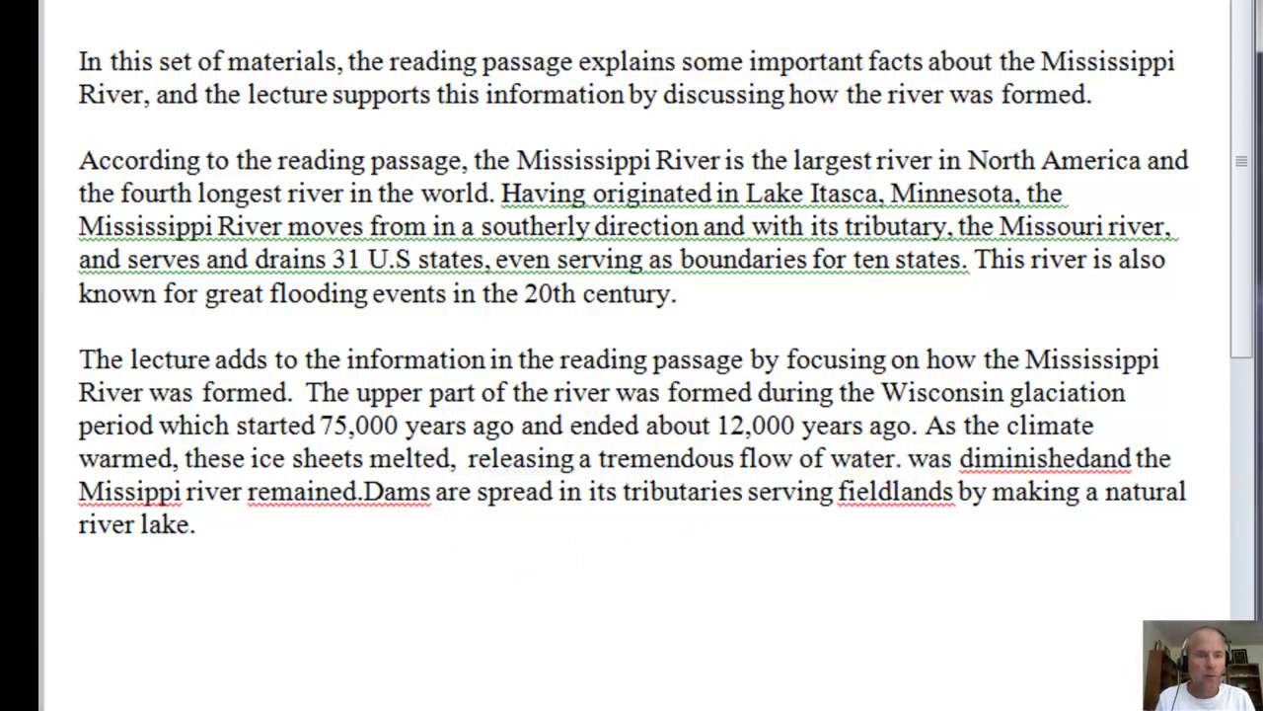
text(  Most of  )
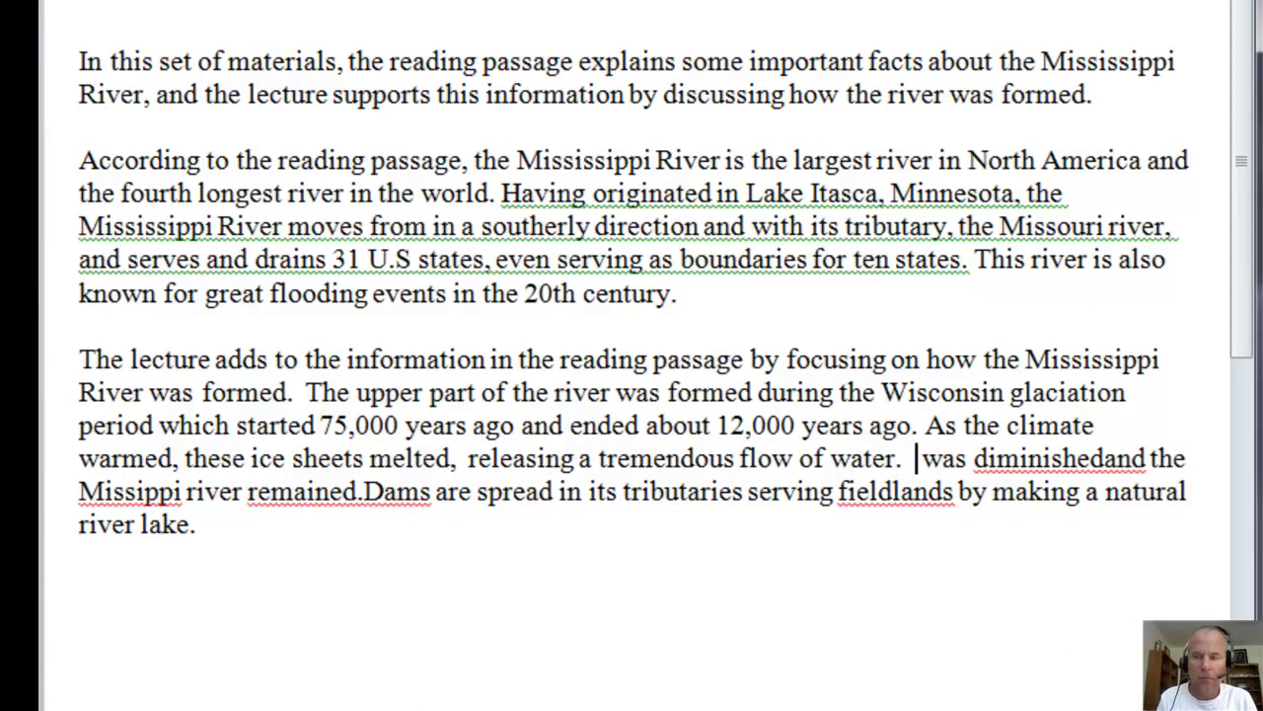
text(the lakes was)
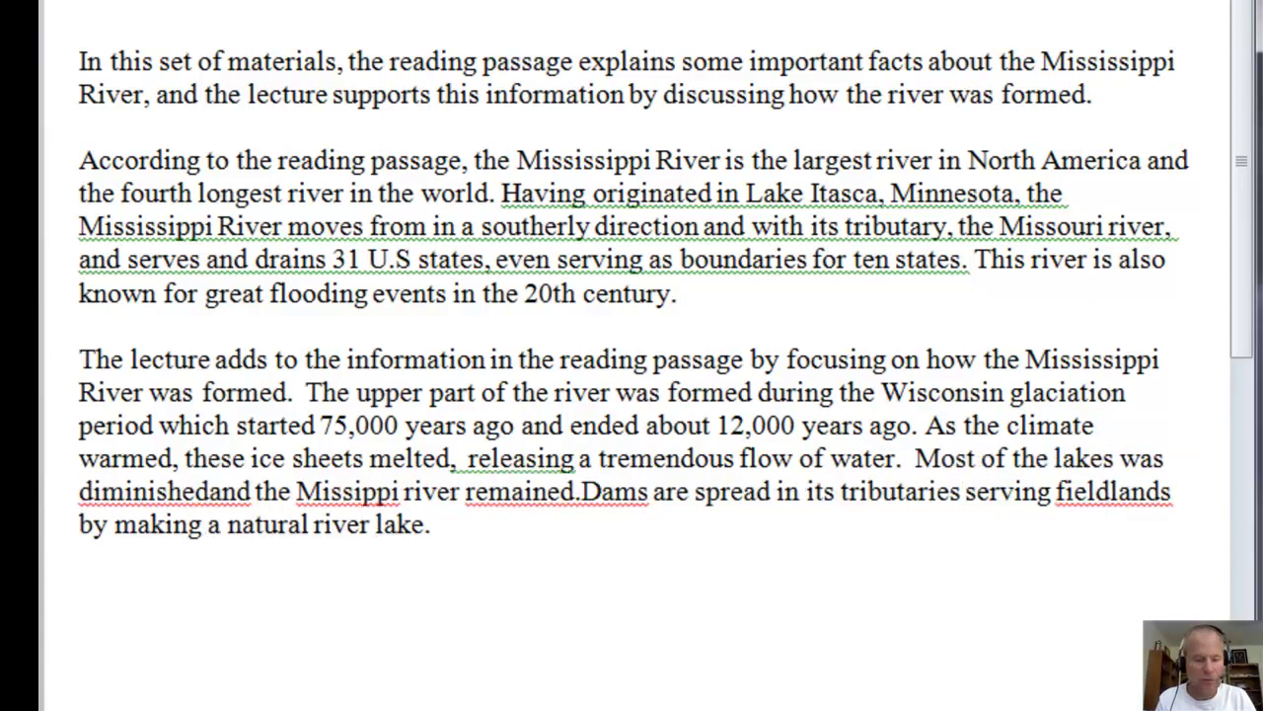
key(BackSpace)
key(BackSpace)
key(BackSpace)
text(grdaul)
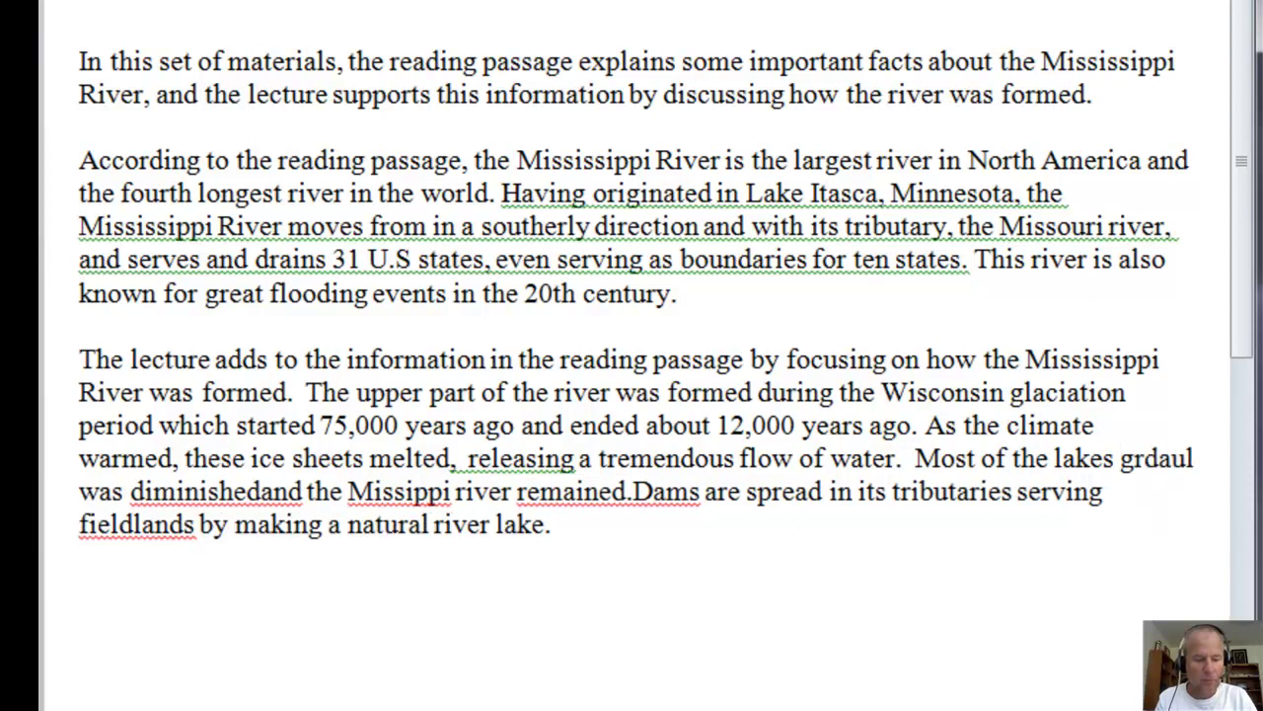
text(ly dissappeared was diminishedand the Missippi river remained.Dams are spread in its)
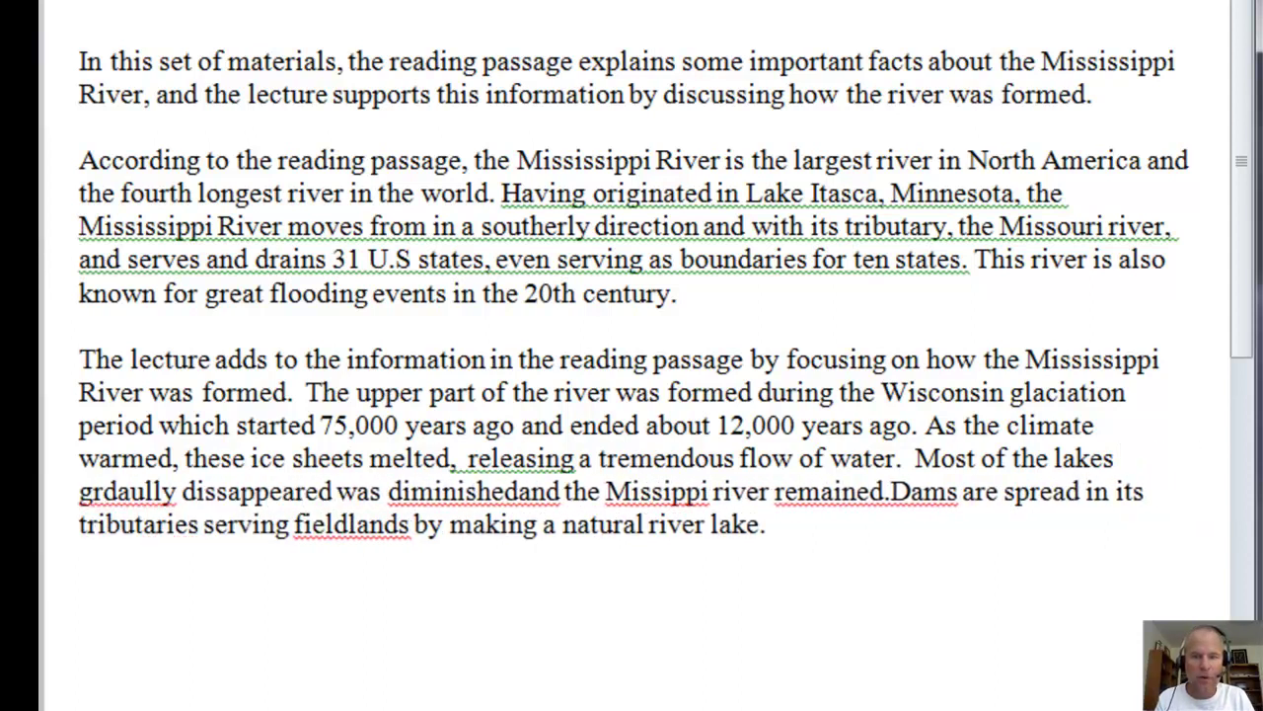
Change the misspelled adverb after "Most of the lakes" to "gradaully".
key(Left)
key(Left)
key(Left)
key(Left)
key(Left)
key(Left)
key(Left)
key(Left)
key(Left)
key(Left)
key(Left)
key(Left)
key(Left)
key(Left)
key(Left)
key(Left)
key(Left)
key(Left)
key(Left)
key(Delete)
key(Delete)
text(adua)
Correct the spelling of the verb in the sentence about the lakes to "disappeared", placing the cursor right after it.
key(Right)
key(Right)
key(Right)
key(Right)
key(Right)
key(Right)
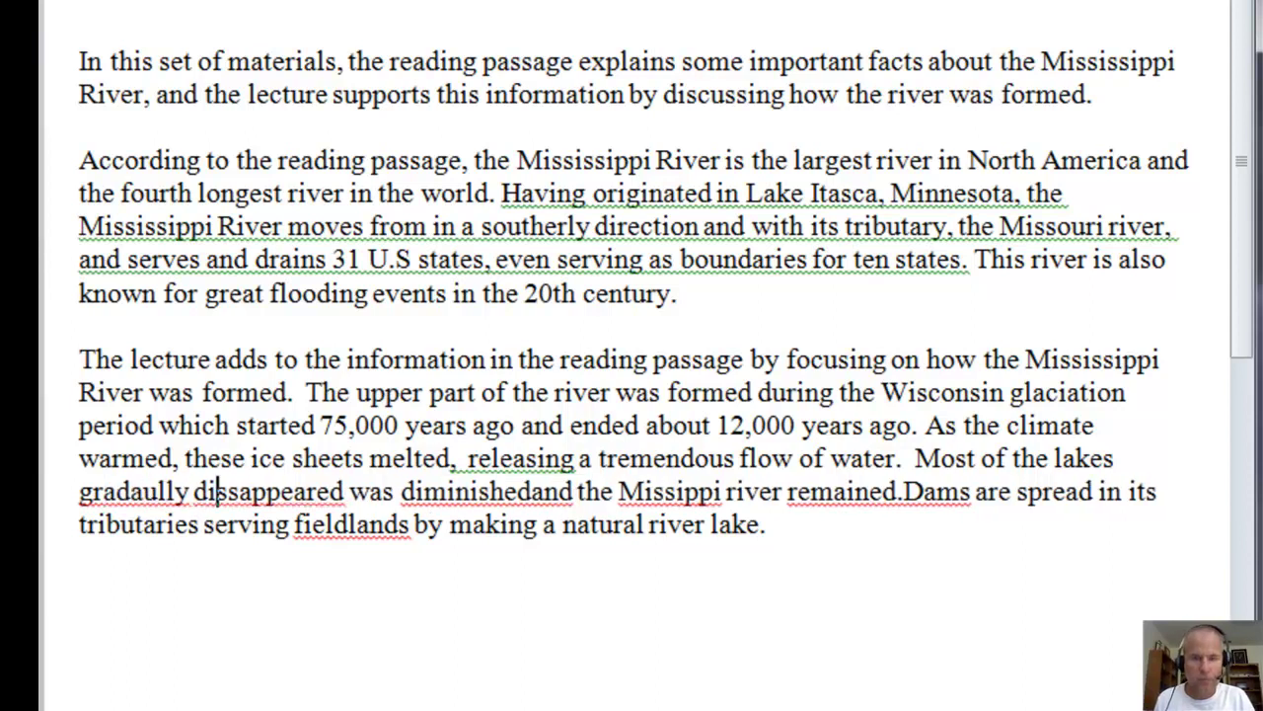
key(Delete)
key(Right)
key(Right)
key(Right)
key(Right)
key(Right)
key(Right)
key(Right)
key(Right)
key(Right)
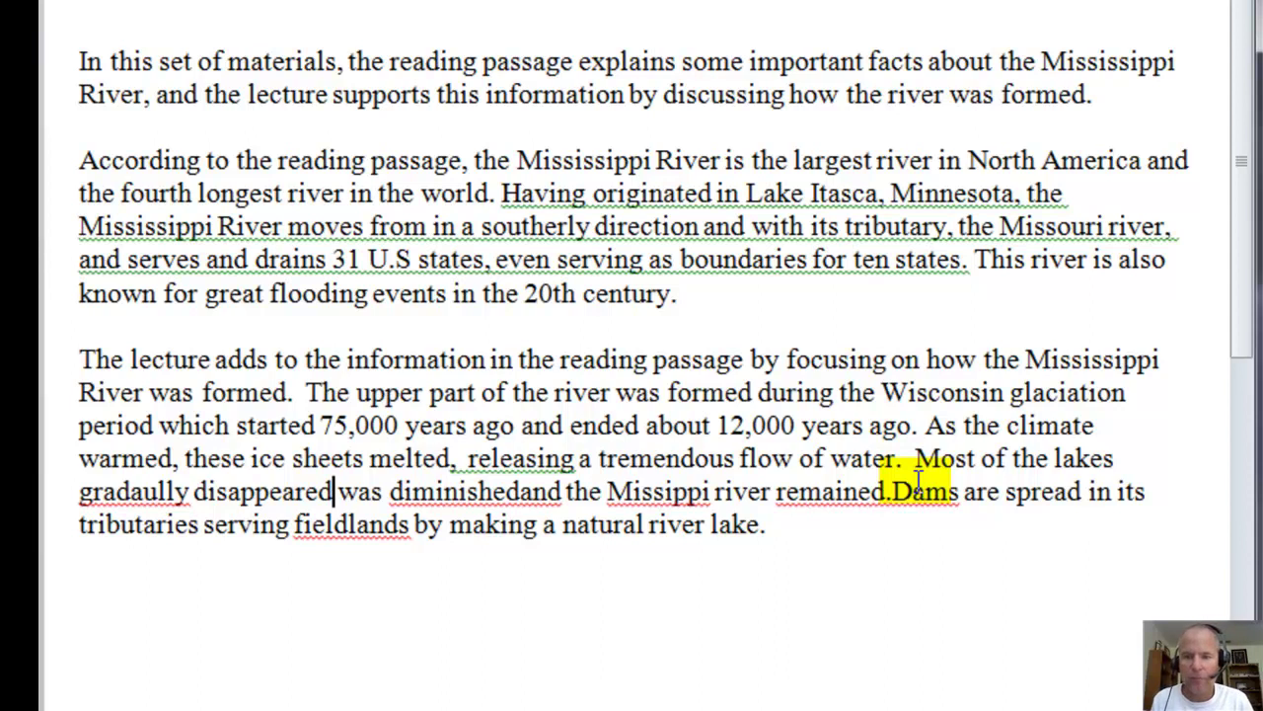
Replace "was diminishedand the" after "disappeared" in the lakes sentence with a comma and the words "and the".
key(Delete)
key(Delete)
key(Delete)
key(Delete)
key(Delete)
key(Delete)
key(Delete)
key(Delete)
key(Delete)
key(Delete)
key(Delete)
key(Delete)
key(Delete)
key(Delete)
key(Delete)
key(Delete)
key(Delete)
key(Delete)
key(Delete)
key(Delete)
key(Delete)
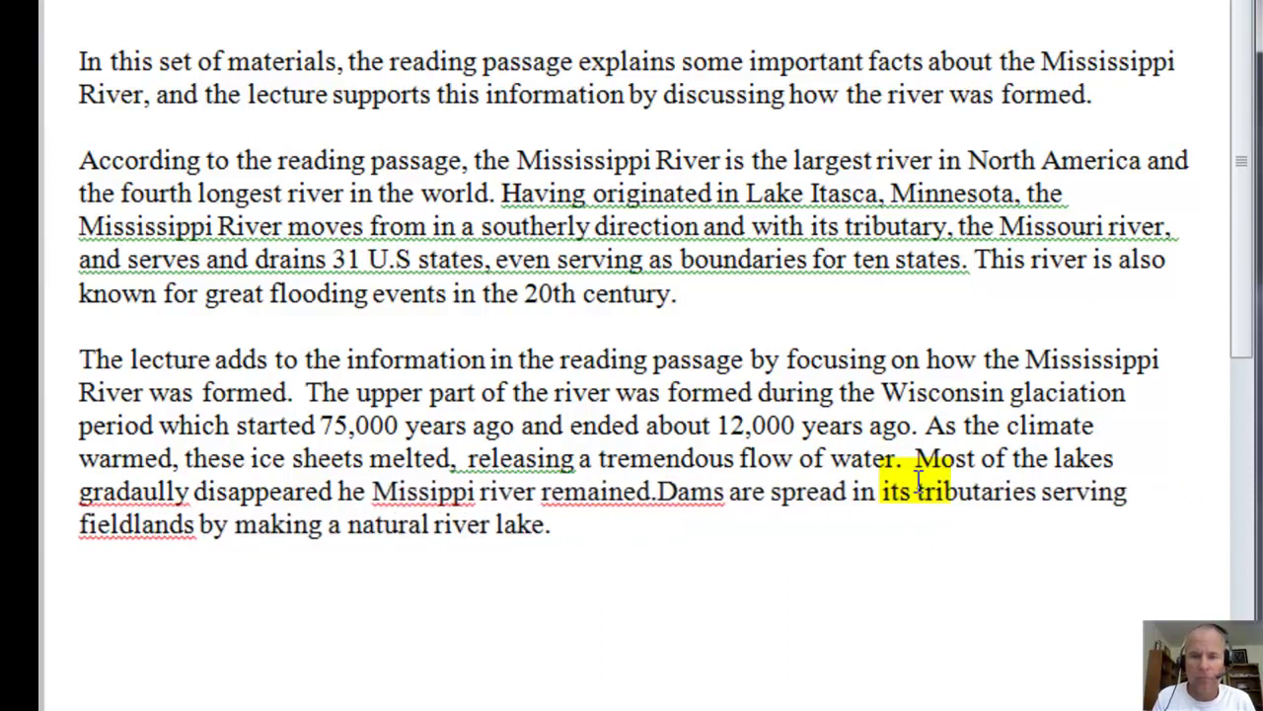
text(,)
text( and the)
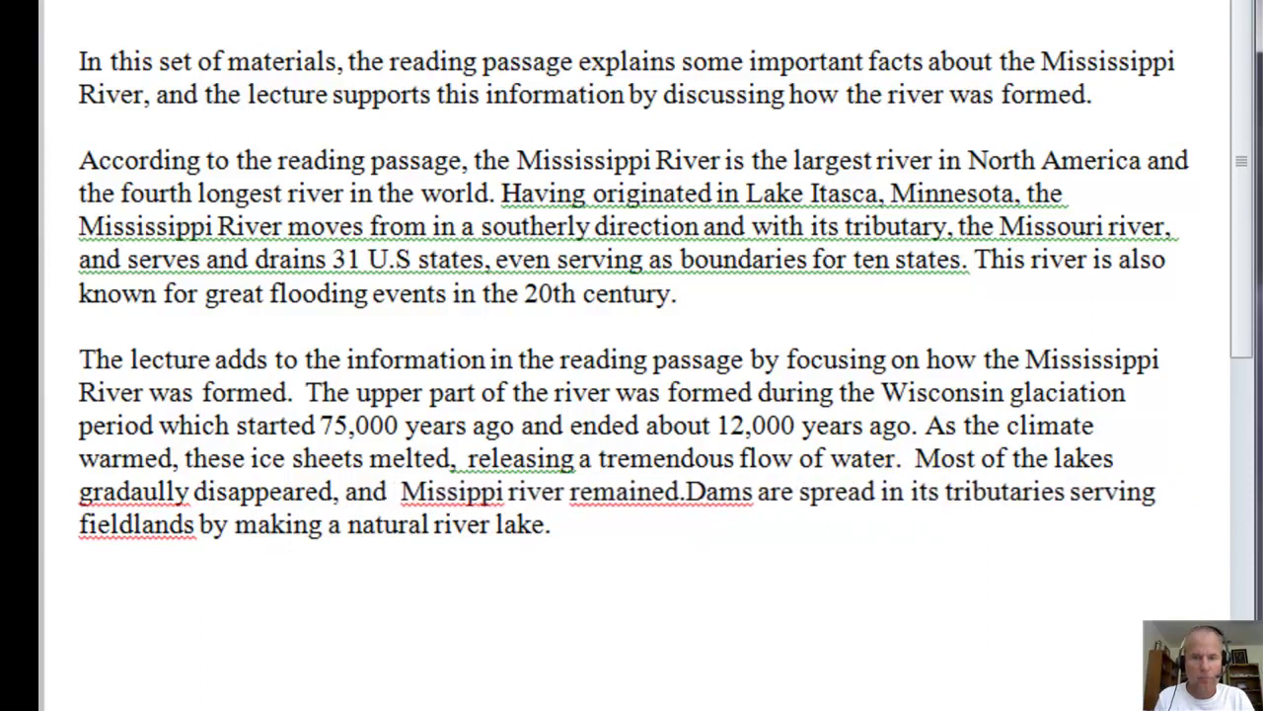
Correct the spelling of the river's name in the lakes sentence to "Mississippi".
key(Right)
key(Right)
key(Right)
key(Right)
key(Right)
key(Right)
key(Right)
key(Left)
key(Left)
text(ssi)
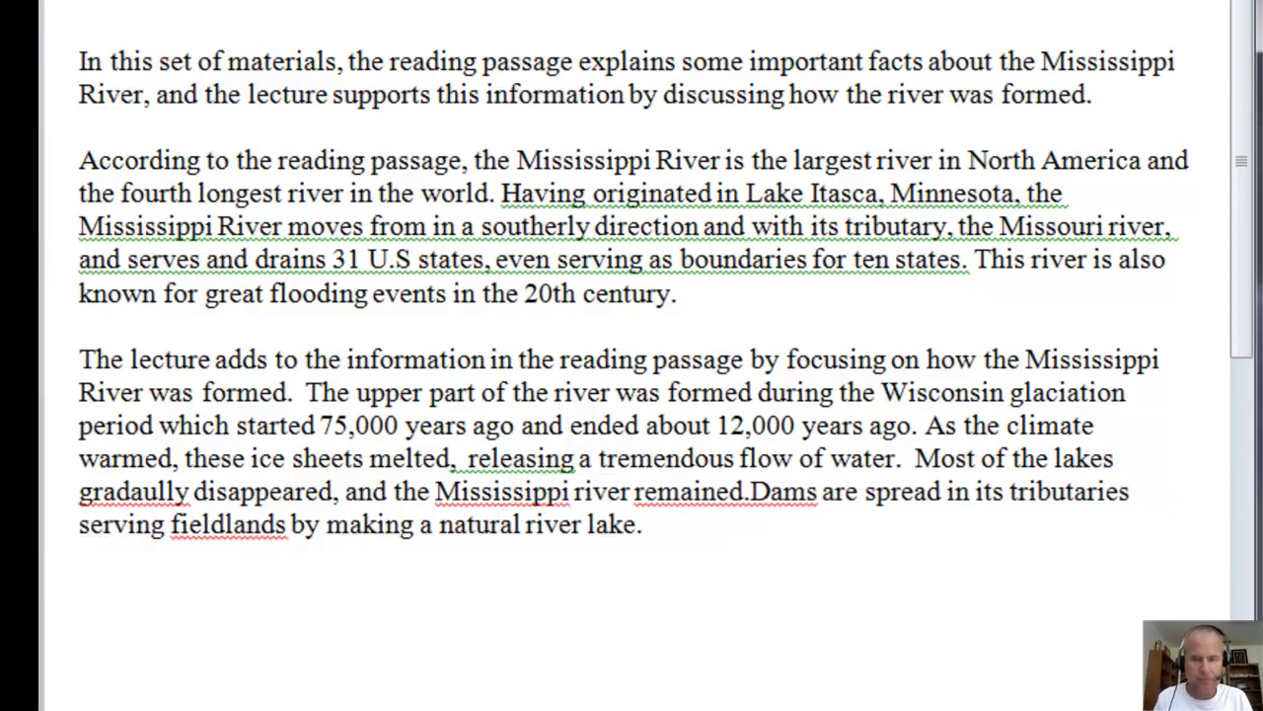
Split the sentence beginning "Dams are spread" into its own paragraph, with a blank line after "remained.".
key(Right)
key(Right)
key(Right)
key(Right)
key(Right)
key(Right)
key(Right)
key(Right)
key(Right)
key(Right)
key(Right)
key(Right)
key(Right)
key(Right)
key(Right)
key(Right)
key(Right)
key(Right)
key(Right)
key(Right)
key(Left)
key(Left)
key(Right)
key(Return)
key(Return)
Correct the misspelled adverb before "disappeared" to "gradually".
key(Up)
key(Up)
key(Right)
key(Right)
key(Right)
key(Right)
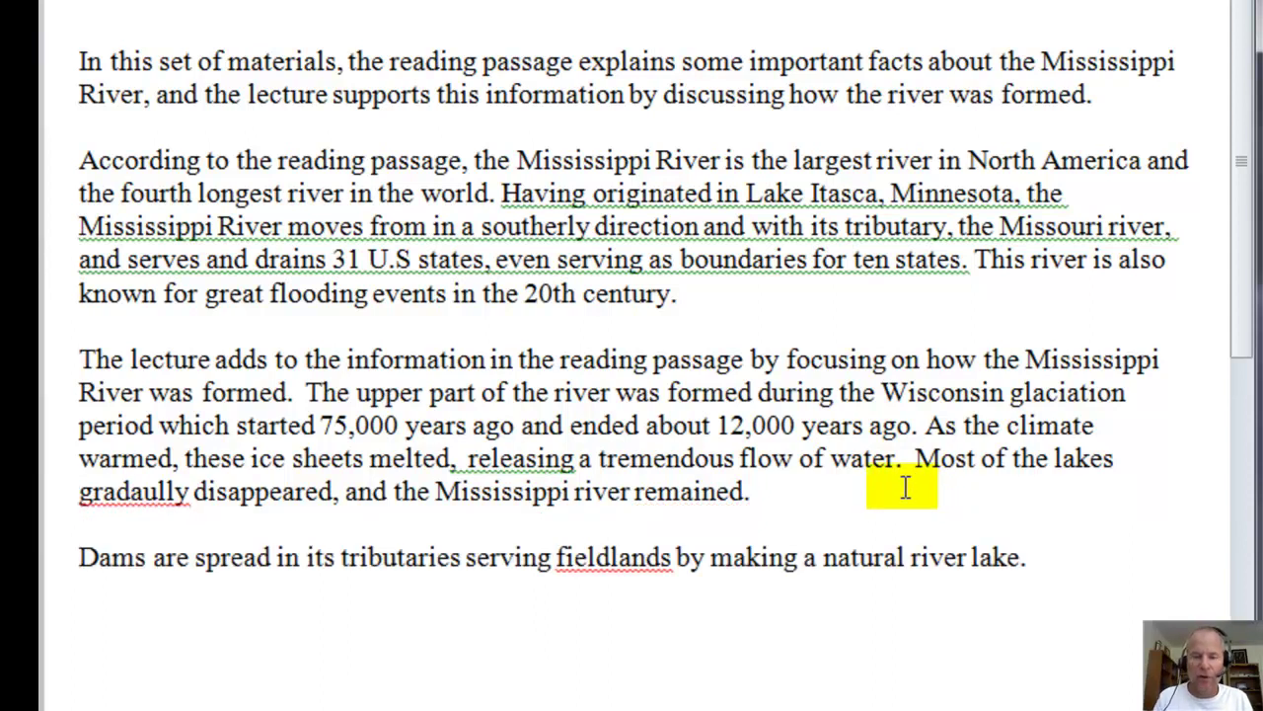
key(Delete)
key(Left)
key(Left)
key(Right)
key(Right)
key(Right)
text(a)
Reread the lecture paragraph to check how the melting ice sheets connect to the lakes sentence.
key(Right)
key(Right)
key(Right)
key(Right)
key(Right)
key(Right)
key(Right)
key(Right)
key(Right)
key(Right)
key(Right)
key(Right)
key(Right)
key(Right)
key(Right)
key(Right)
key(Right)
key(Right)
key(Right)
key(Right)
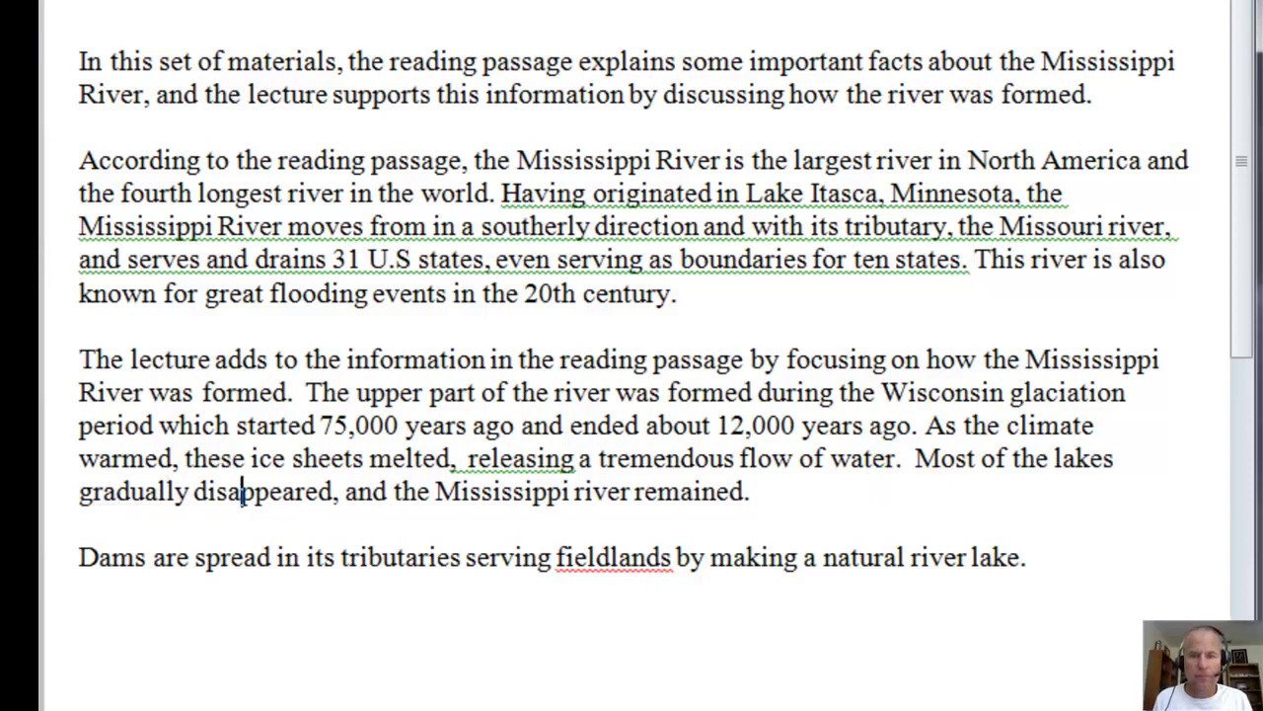
key(End)
key(Up)
key(Up)
key(Up)
key(Up)
key(Up)
key(Down)
key(Down)
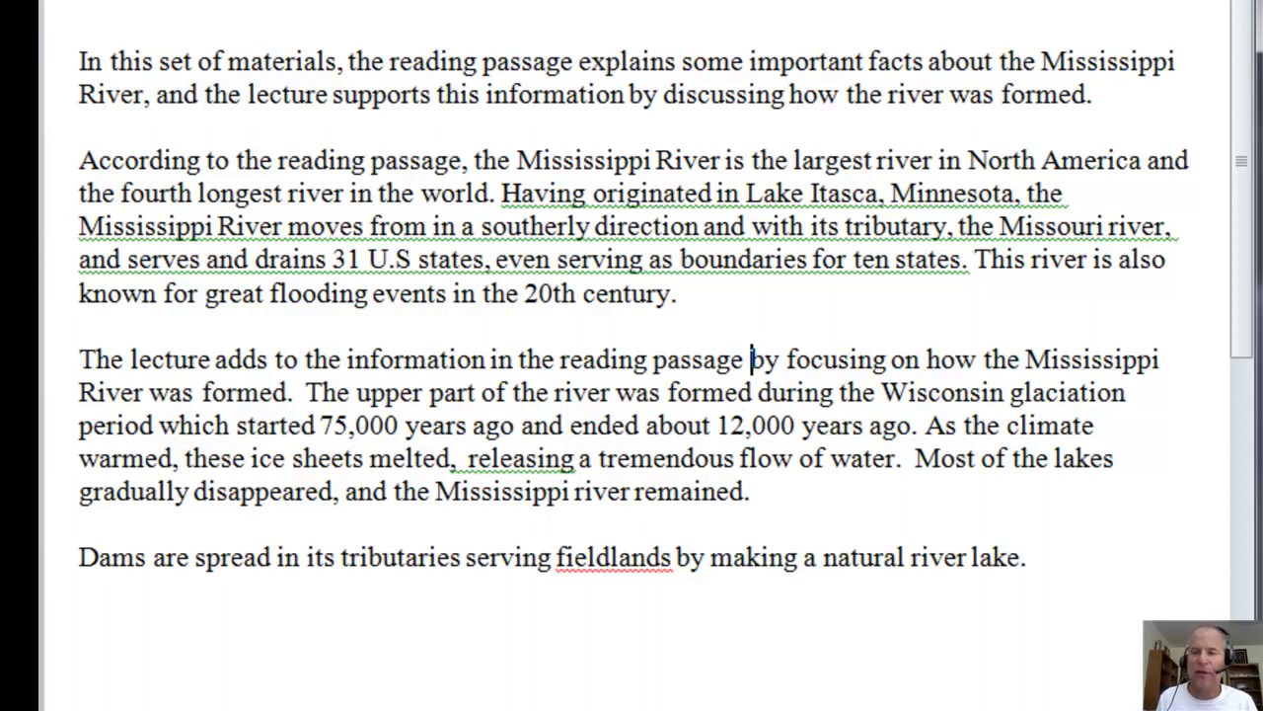
key(Down)
key(Up)
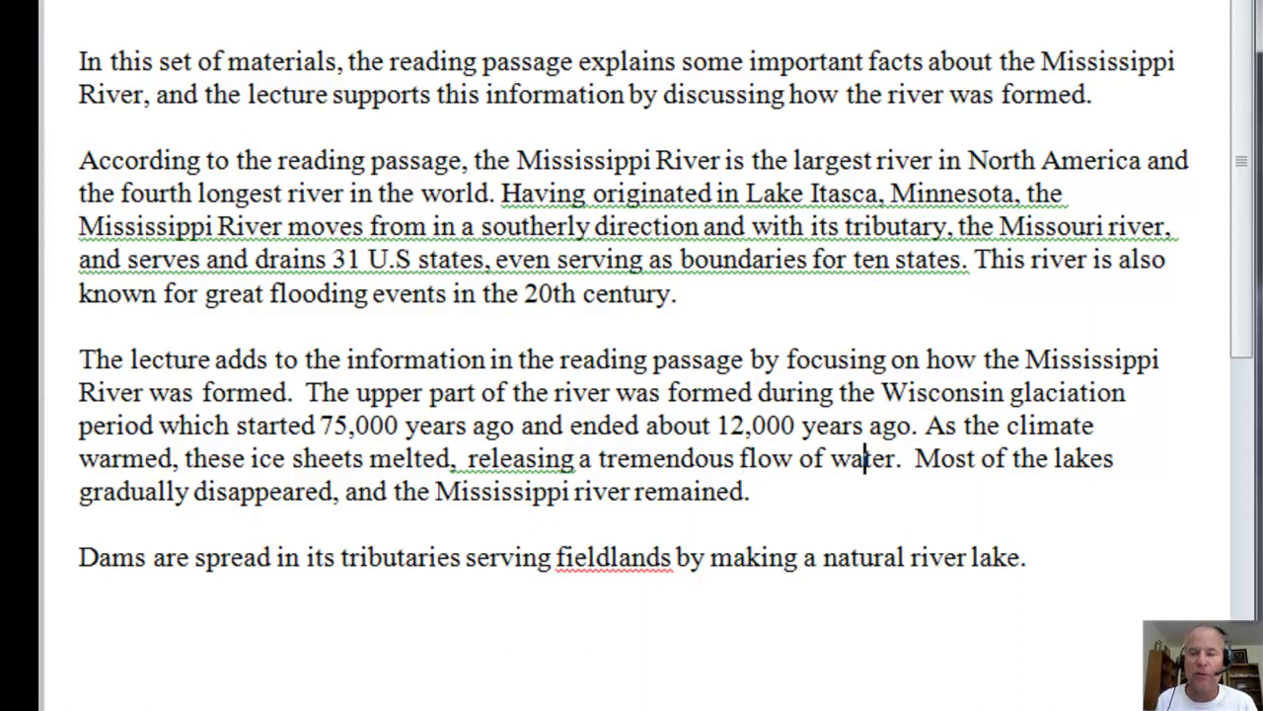
Insert "that were formed to collect this water" after "Most of the lakes".
click(1105, 459)
text(tha)
text(t were forme)
text(d to colle)
text(ct thi)
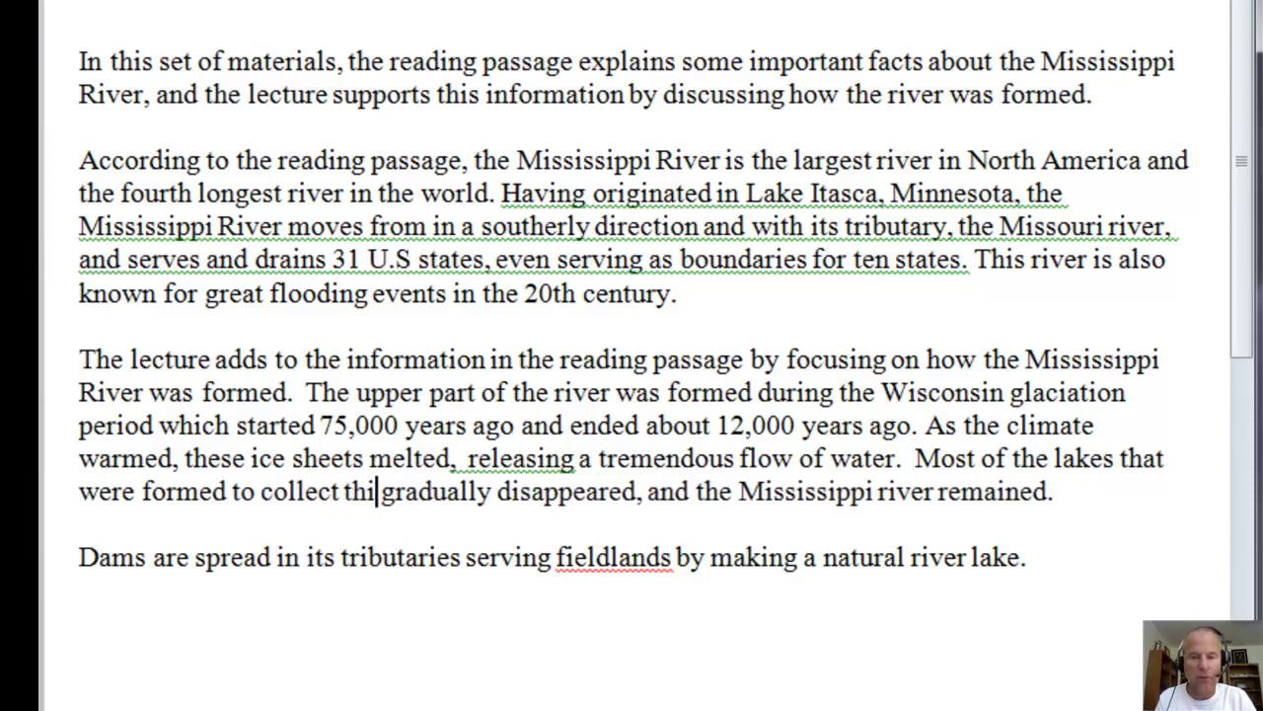
text(s water)
Review the expanded lakes sentence and the glaciation sentences before it.
click(575, 490)
key(Right)
key(Right)
key(Right)
key(Right)
key(Right)
key(Right)
key(Right)
key(Right)
key(Right)
key(Right)
key(Right)
key(Right)
key(Right)
key(Right)
key(Right)
key(Right)
key(Right)
key(Right)
key(Right)
key(Right)
key(Up)
key(Up)
key(Up)
key(Up)
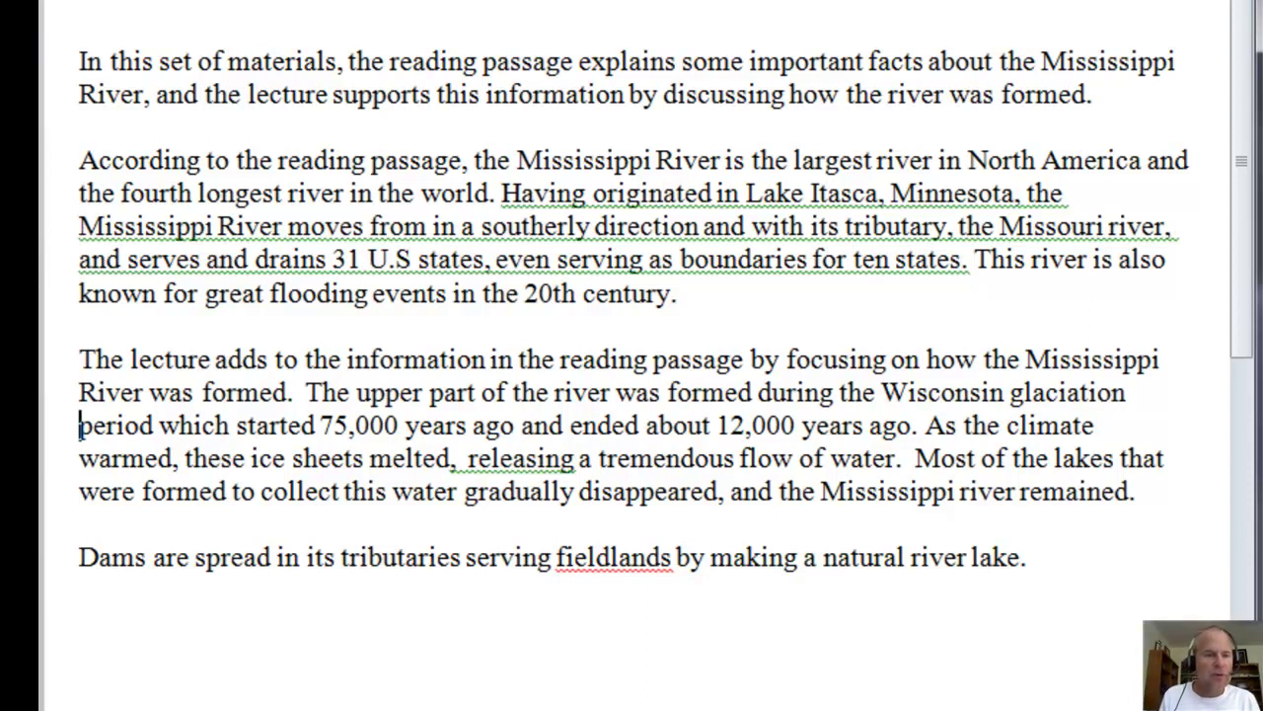
drag(859, 438, 881, 441)
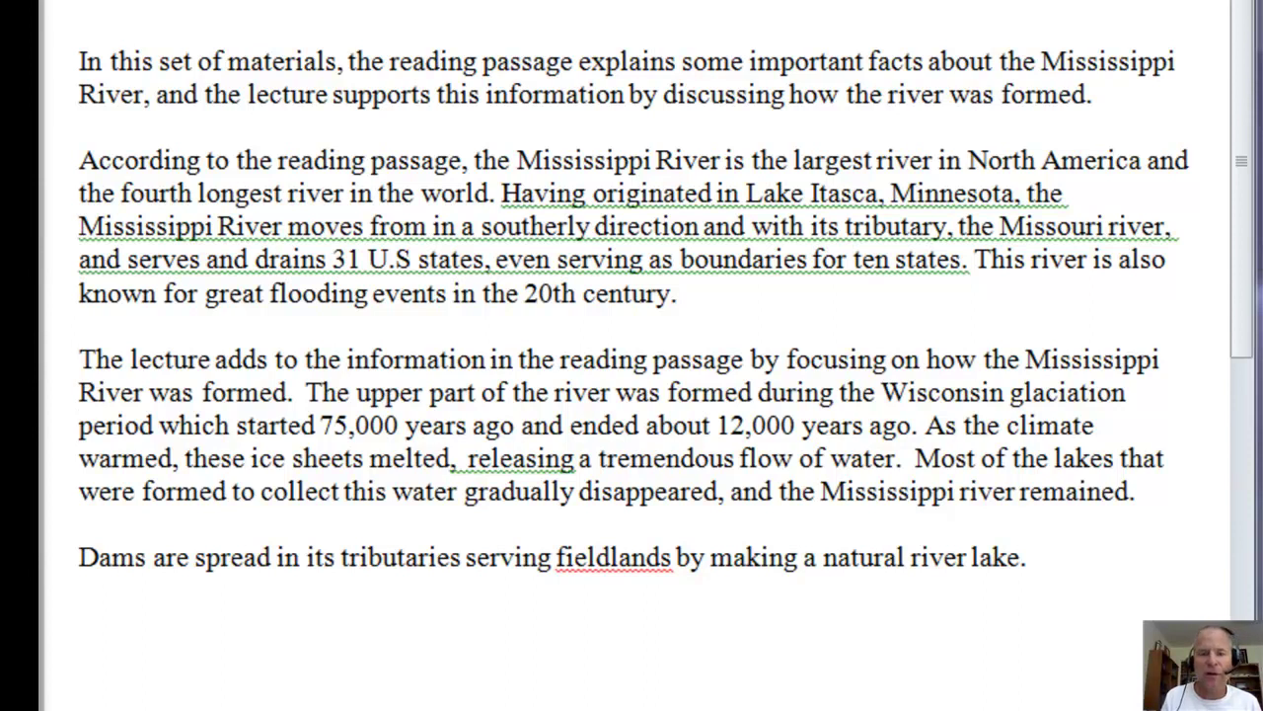
Delete the entire separate sentence about dams below the lecture paragraph, leaving its line empty.
click(85, 565)
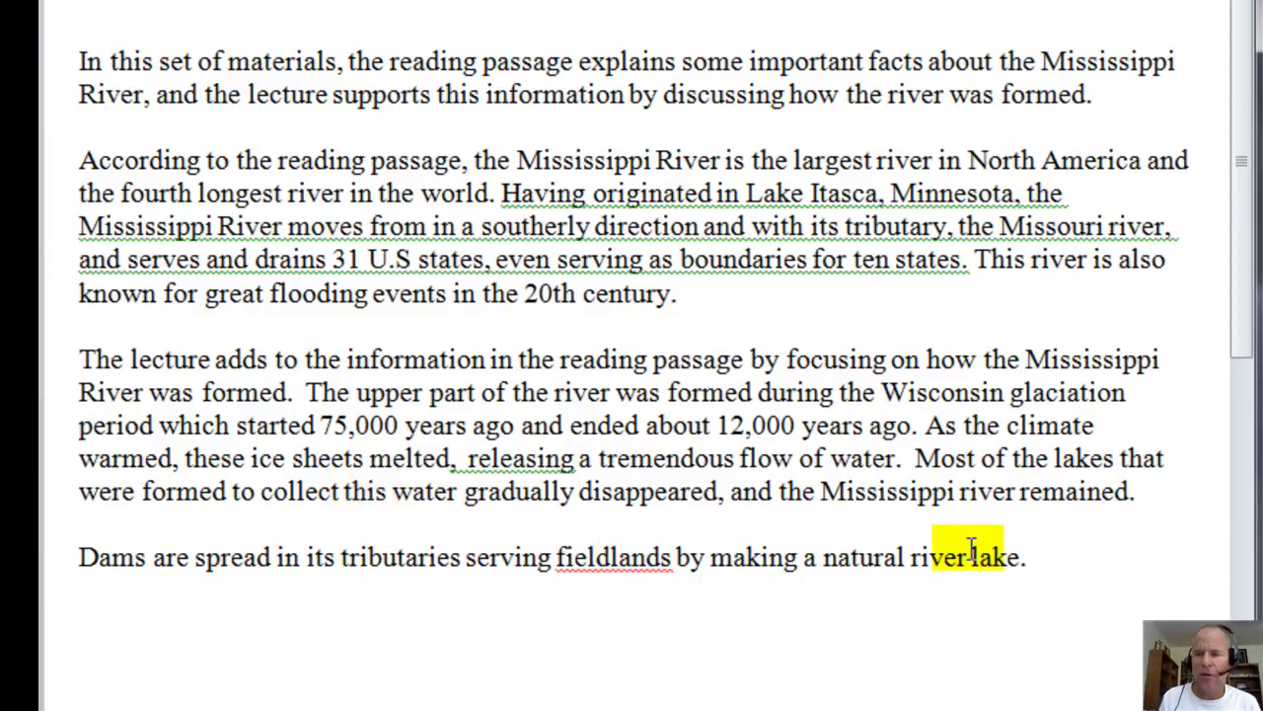
click(1050, 554)
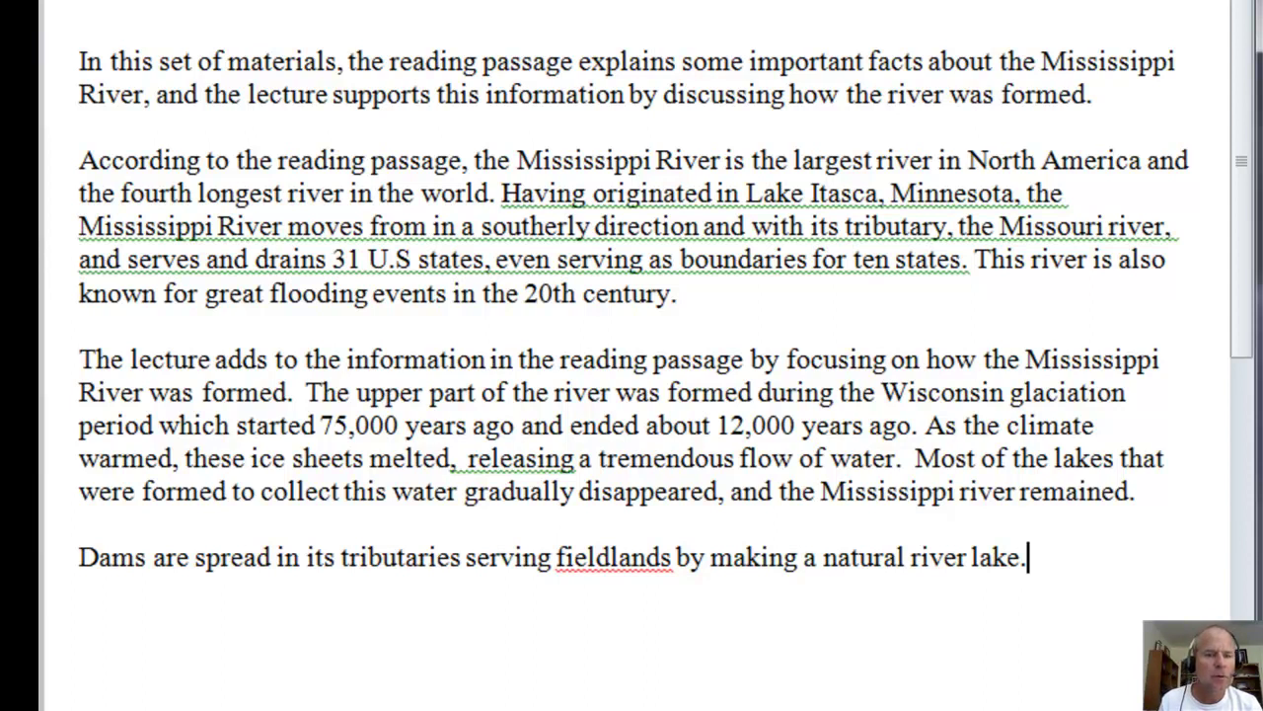
click(82, 557)
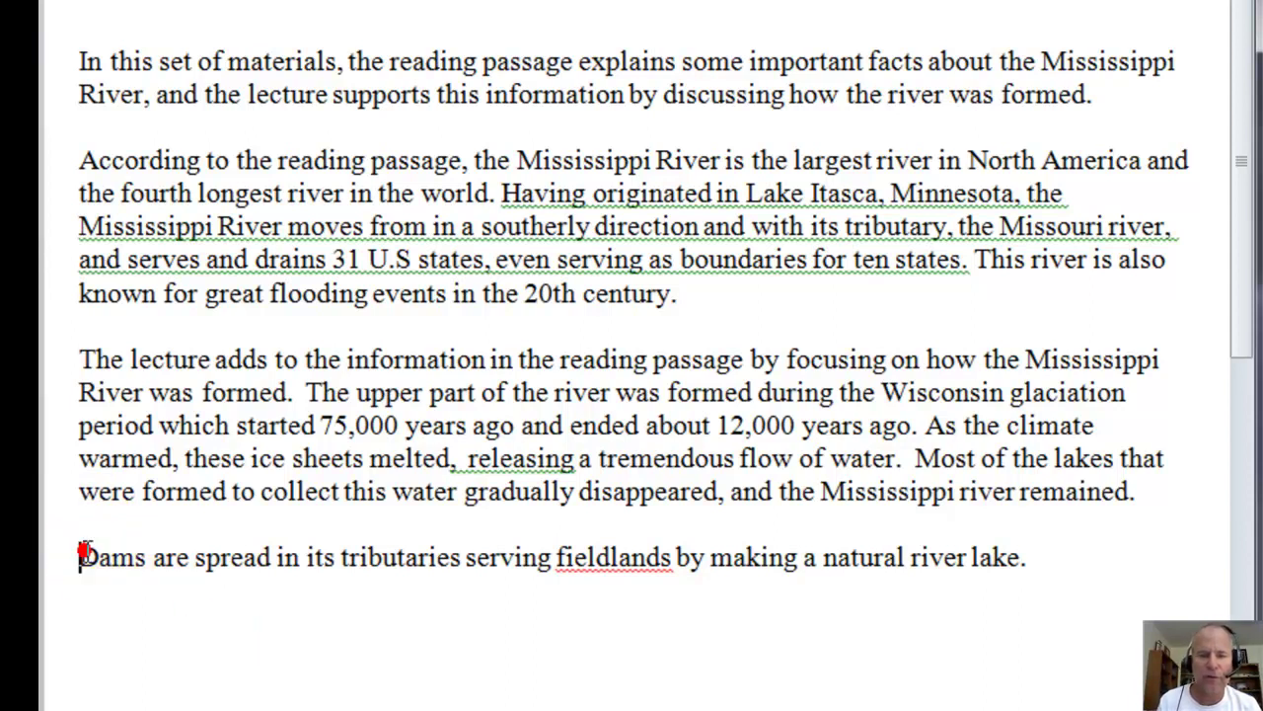
key(Delete)
key(Delete)
key(Delete)
key(Delete)
key(Delete)
key(Delete)
key(Delete)
key(Delete)
key(Delete)
key(Delete)
key(Delete)
key(Delete)
key(Delete)
key(Delete)
key(Delete)
key(Delete)
key(Delete)
key(Delete)
key(Delete)
key(Delete)
key(Delete)
key(Delete)
key(Delete)
key(Delete)
key(Delete)
key(Delete)
key(Delete)
key(Delete)
key(Delete)
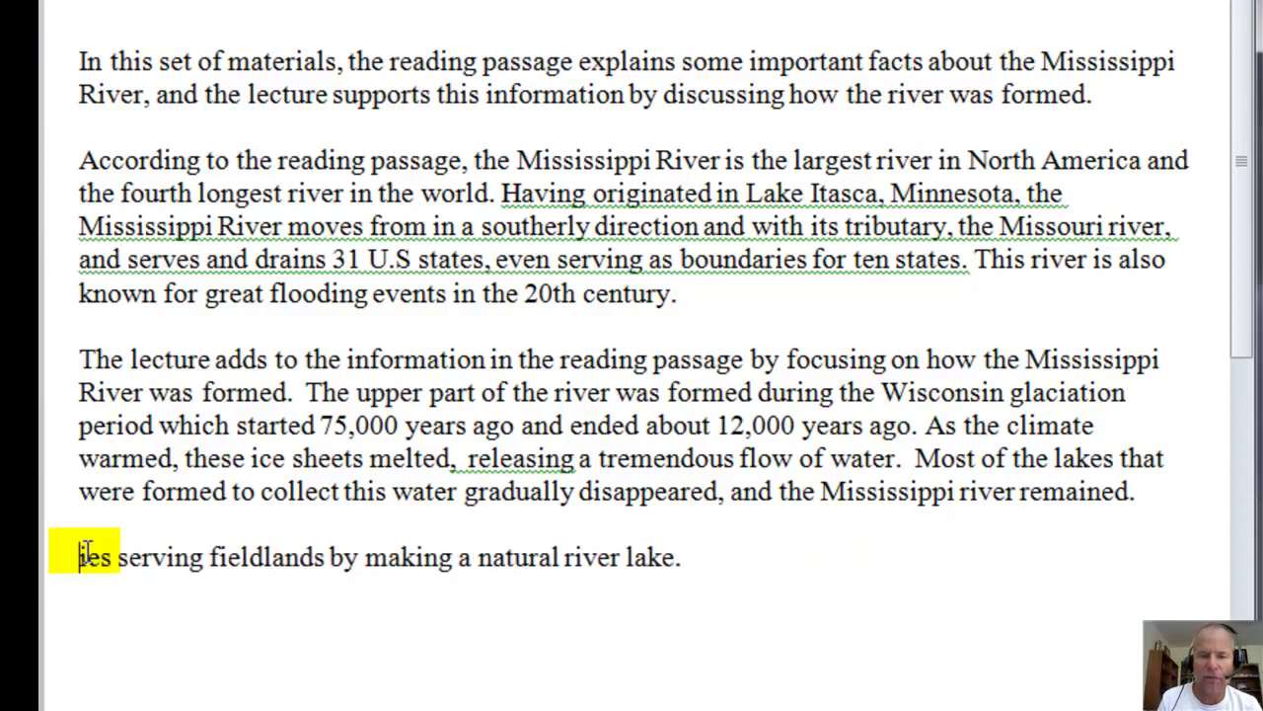
key(Delete)
key(Delete)
key(Delete)
key(Delete)
key(Delete)
key(Delete)
key(Delete)
key(Delete)
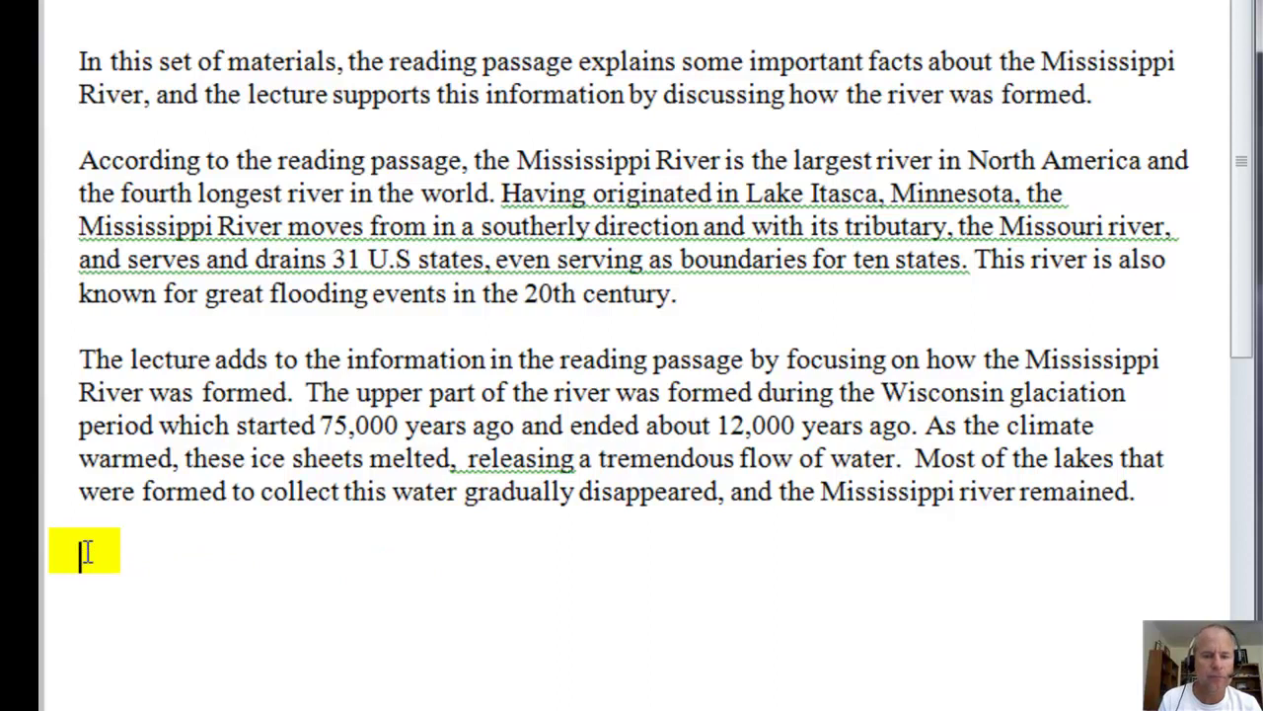
Start a concluding paragraph below the lecture paragraph with the words "In conclusion, from the".
text(In conclusi)
key(BackSpace)
key(BackSpace)
text(sion, from the)
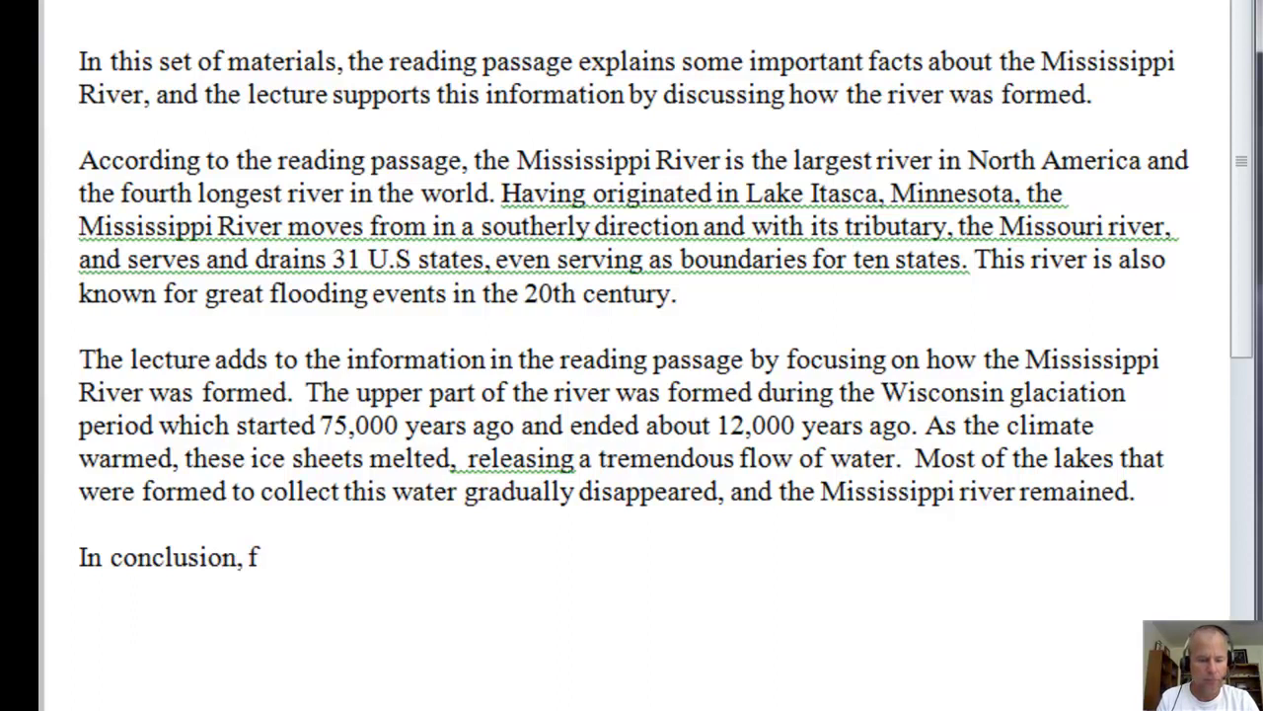